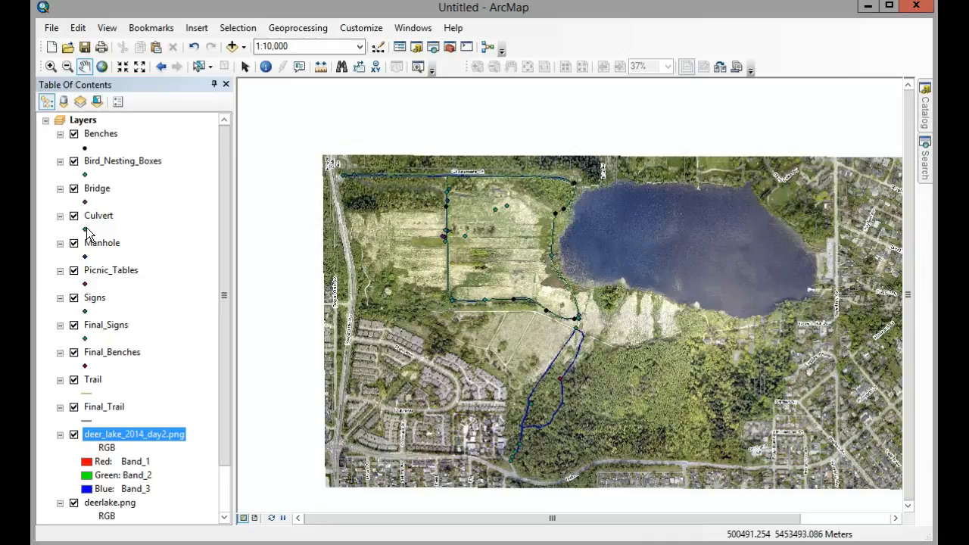
Open the symbol settings of the Benches layer and add the Forestry style to the referenced styles.
left_click(85, 147)
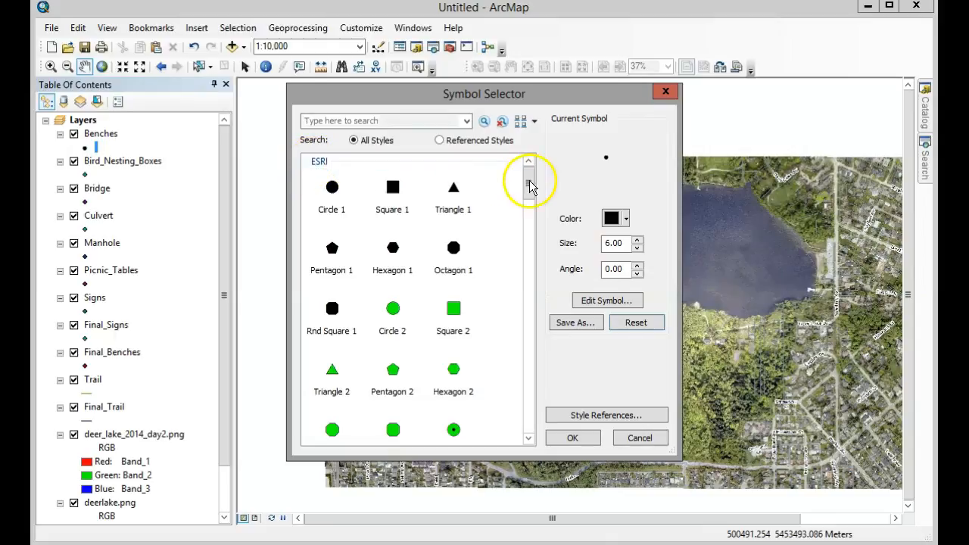
left_click_drag(530, 183, 540, 165)
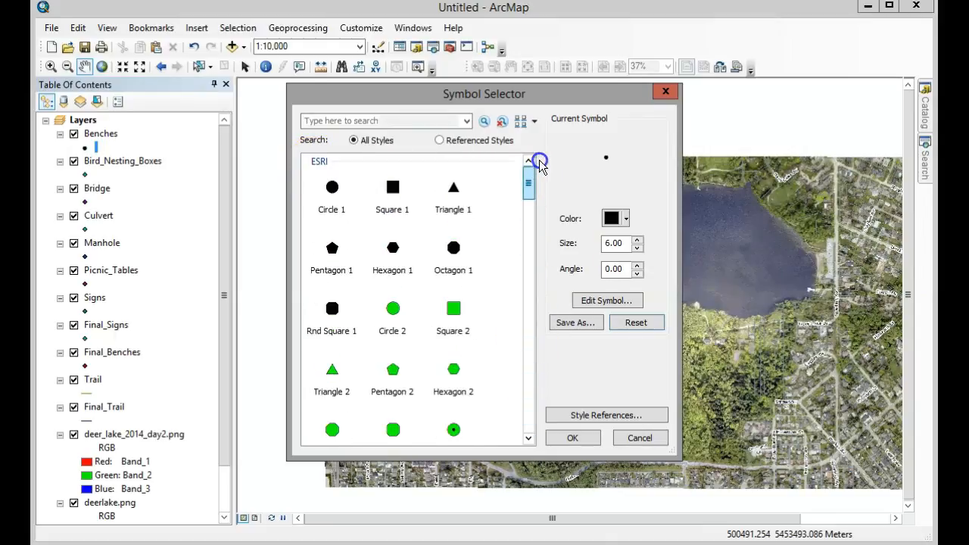
left_click(595, 418)
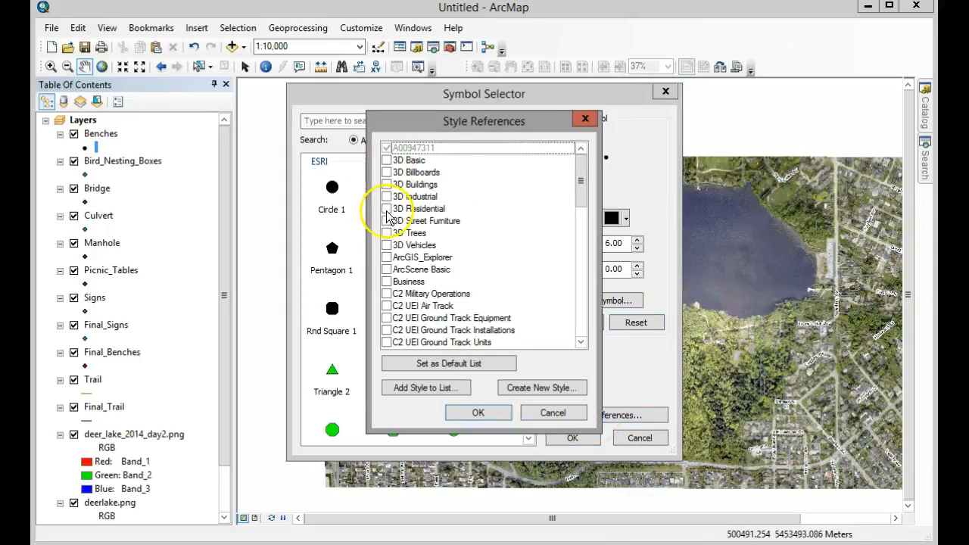
left_click_drag(583, 193, 586, 256)
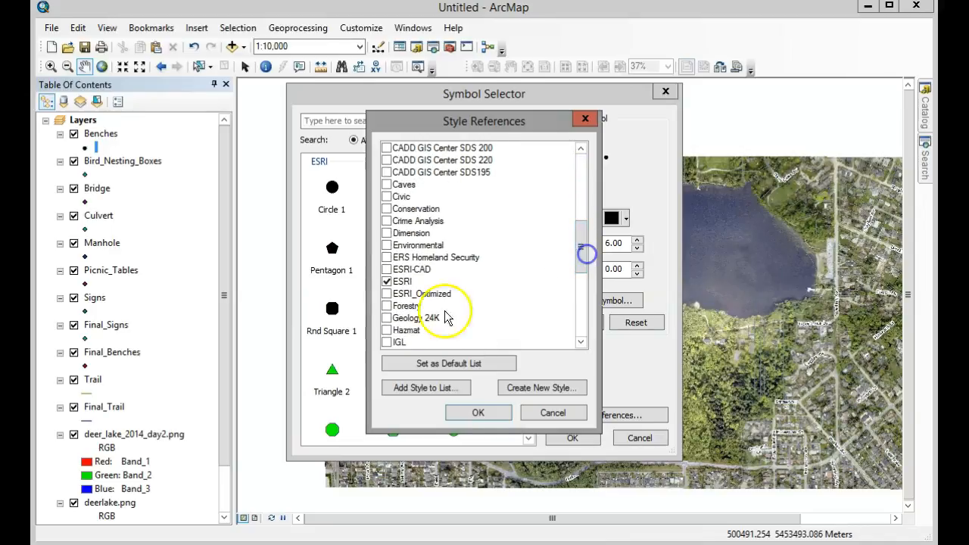
left_click(387, 307)
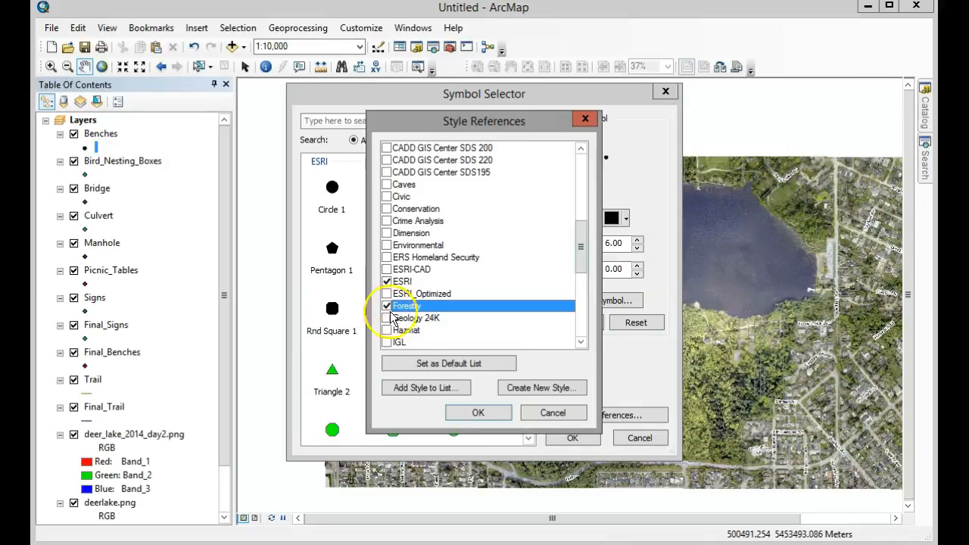
left_click(477, 413)
Browse the Forestry point symbols and the available style references, then leave the Benches symbol settings without applying a symbol.
left_click_drag(525, 173, 546, 255)
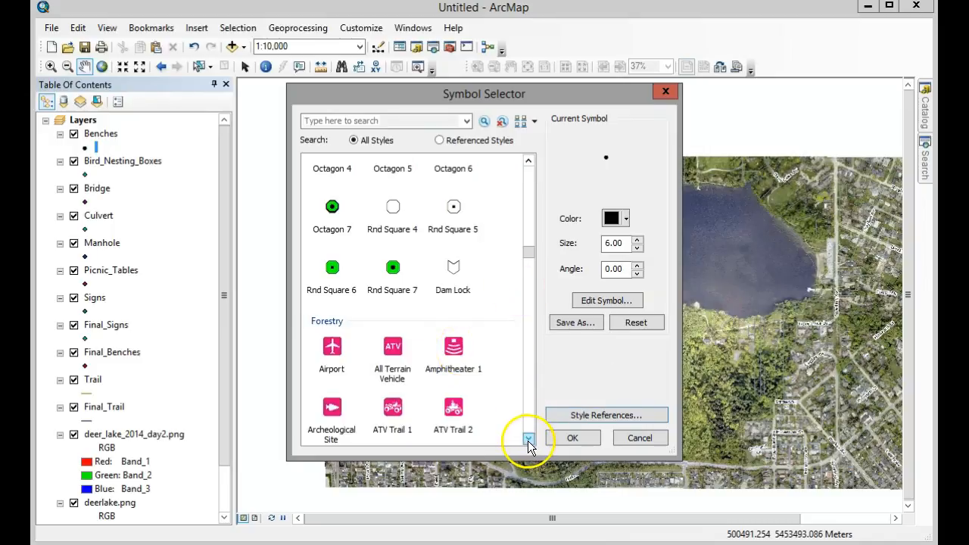
left_click_drag(528, 441, 529, 441)
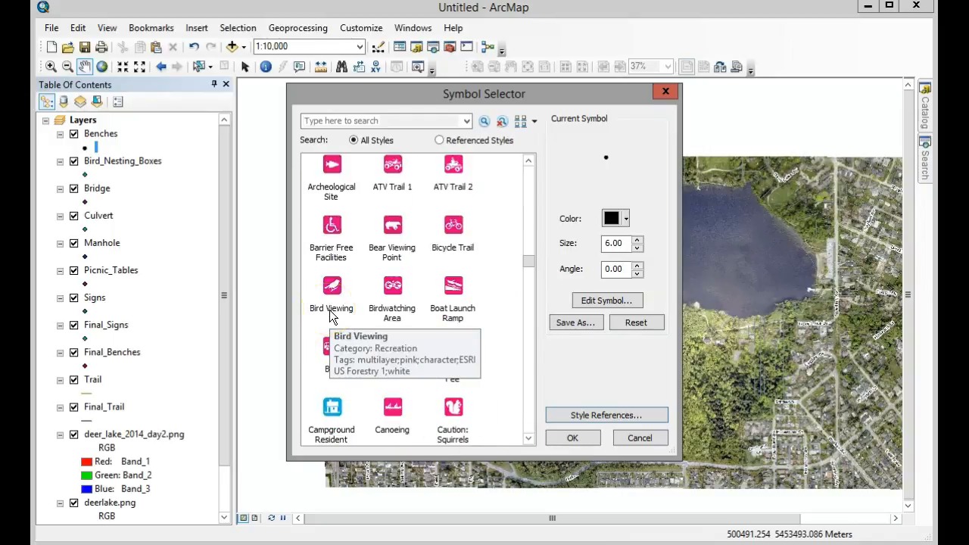
left_click_drag(529, 440, 531, 441)
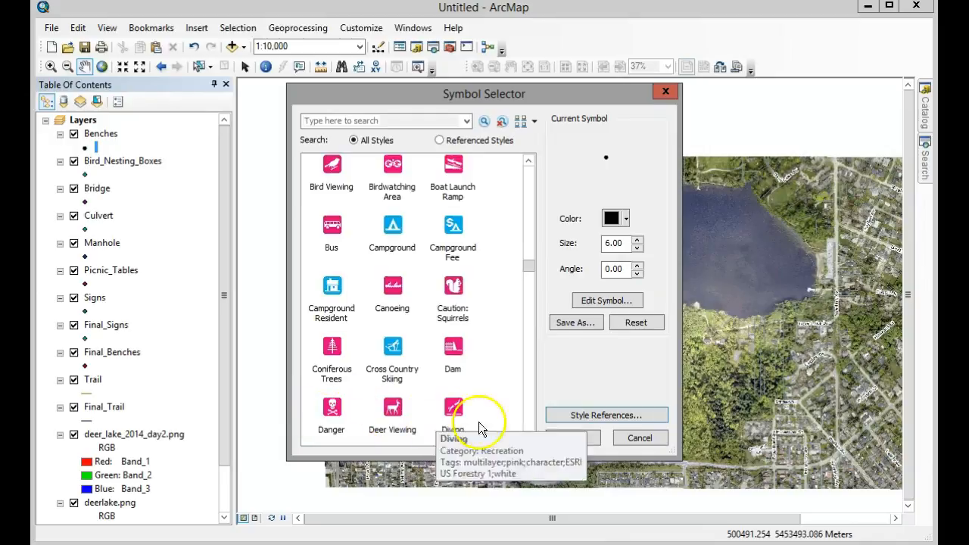
left_click(530, 439)
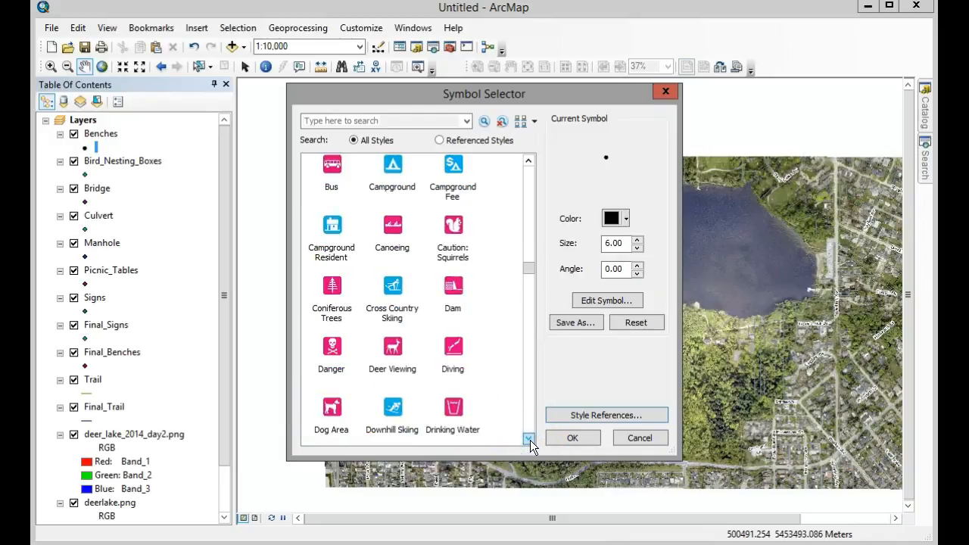
left_click(531, 441)
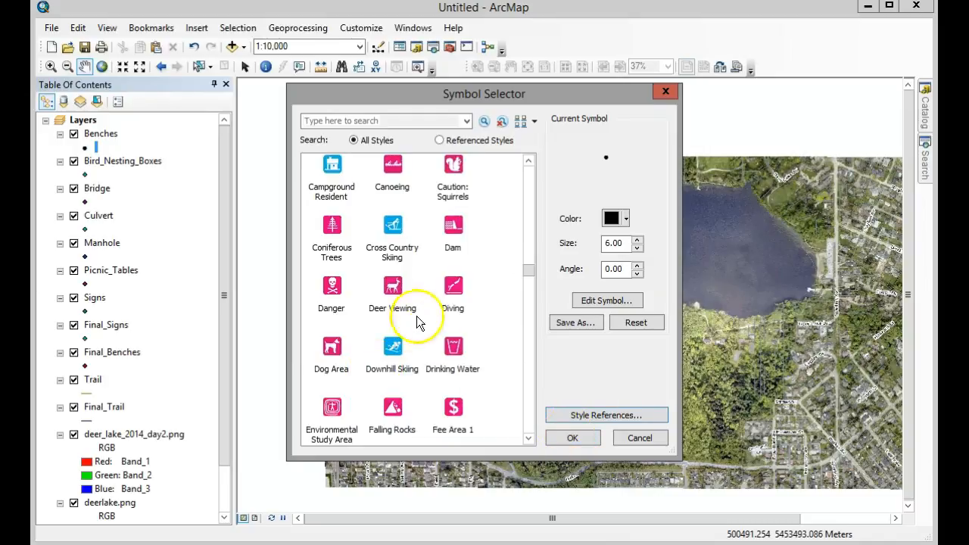
left_click_drag(529, 272, 533, 315)
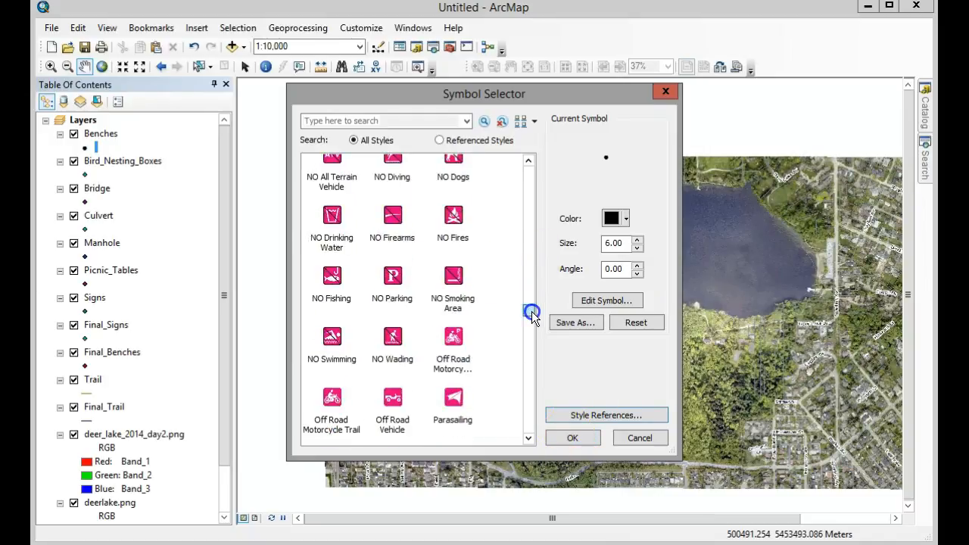
left_click(594, 418)
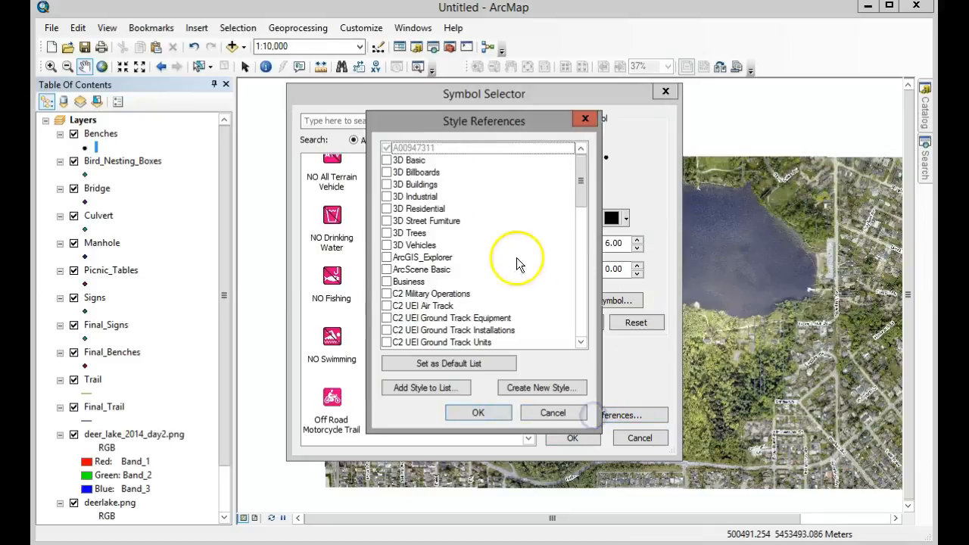
left_click(553, 414)
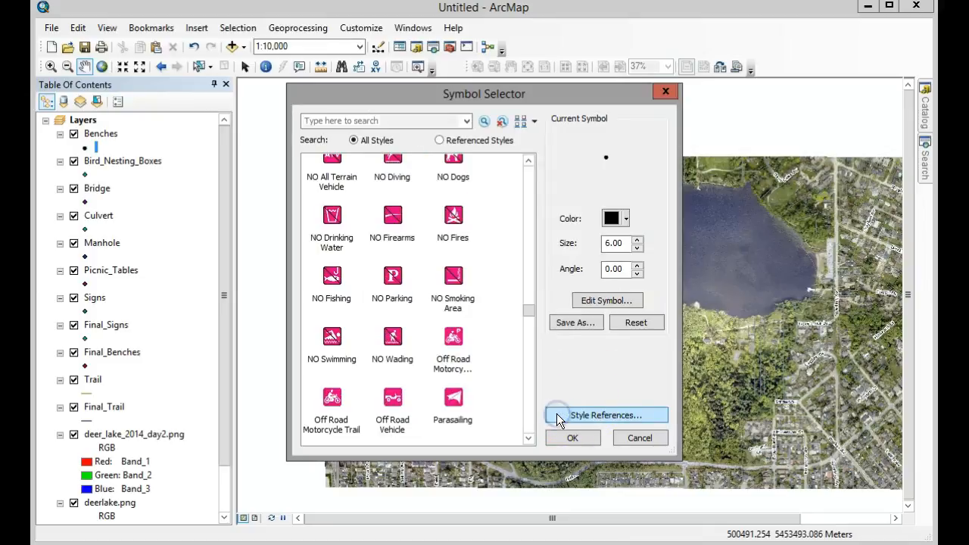
left_click(640, 439)
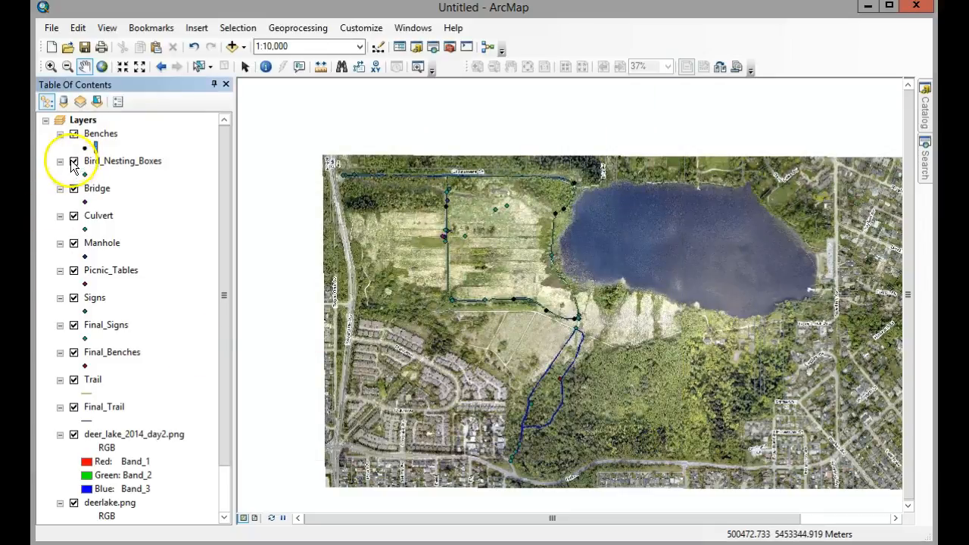
Examine the clustered point features along the trail west of the lake up close, then return to a 1:6,000 overview.
left_click(50, 66)
left_click_drag(434, 213, 470, 250)
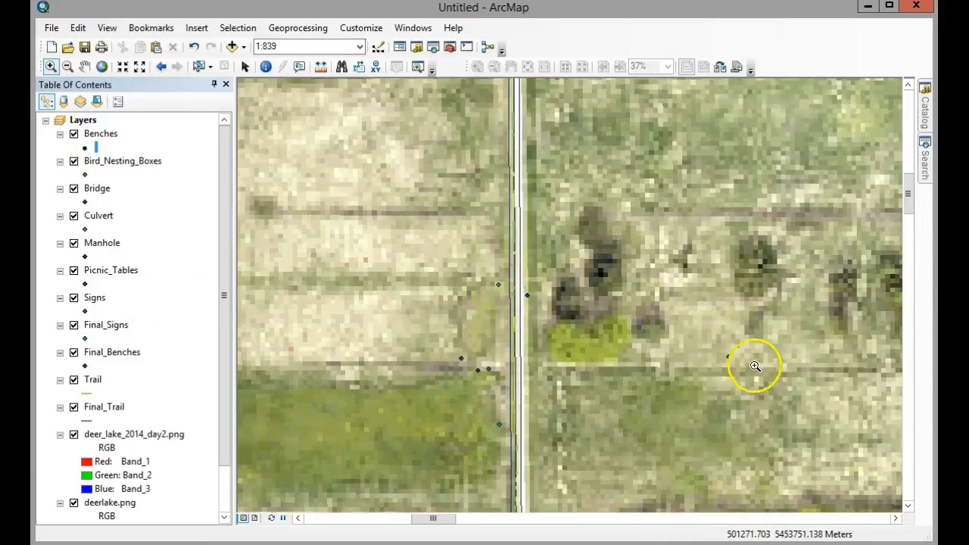
scroll(502, 461, "up", 5)
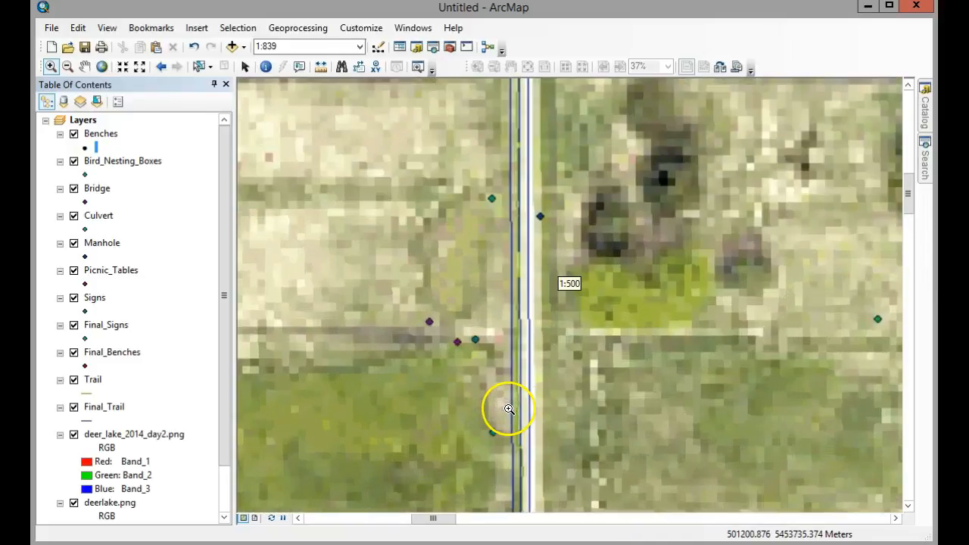
scroll(509, 407, "up", 4)
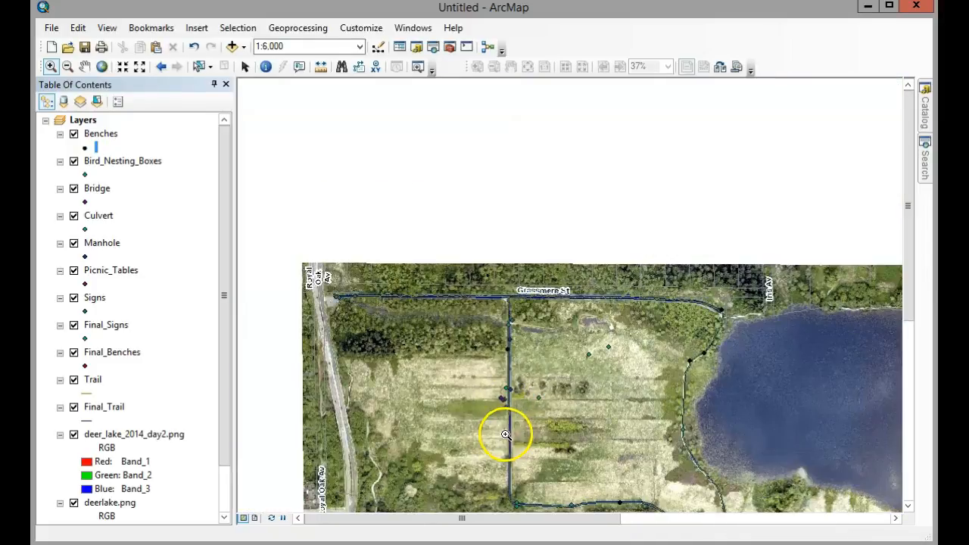
left_click(84, 66)
left_click_drag(497, 371, 444, 215)
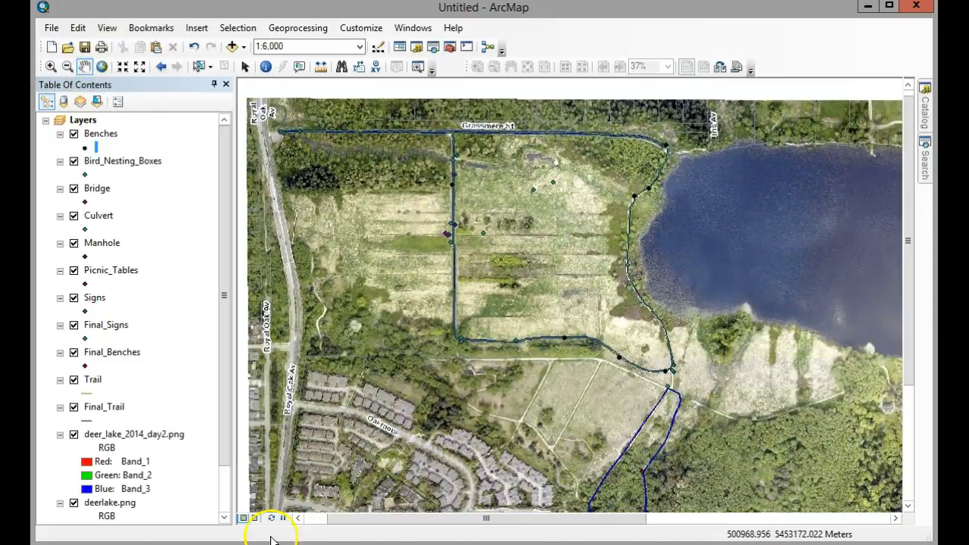
Switch the map to layout view and enlarge the page display to 47%.
left_click(254, 519)
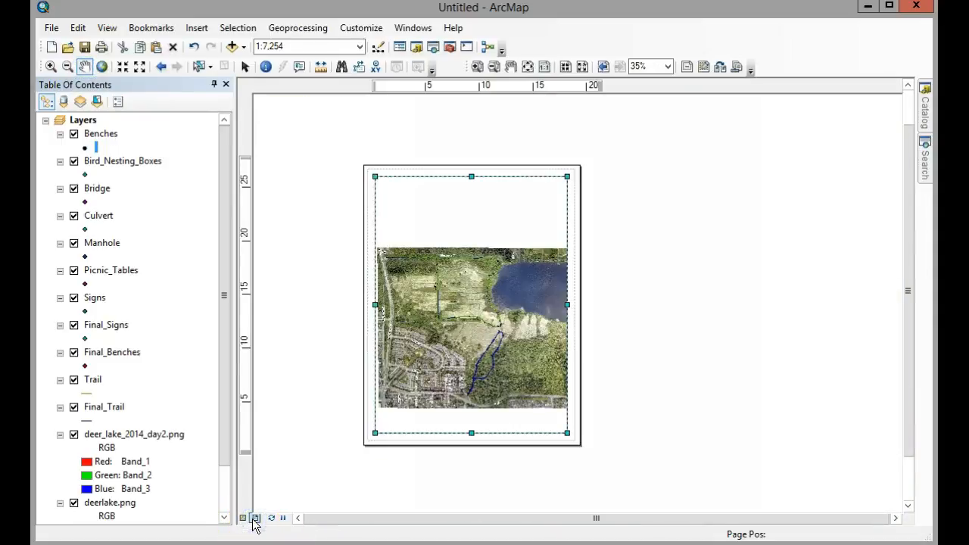
left_click(47, 68)
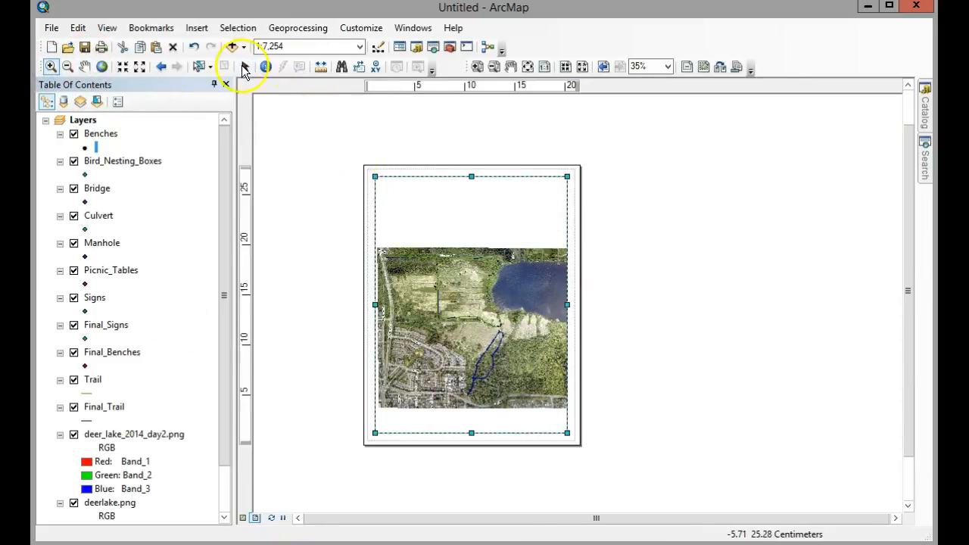
left_click_drag(345, 155, 614, 467)
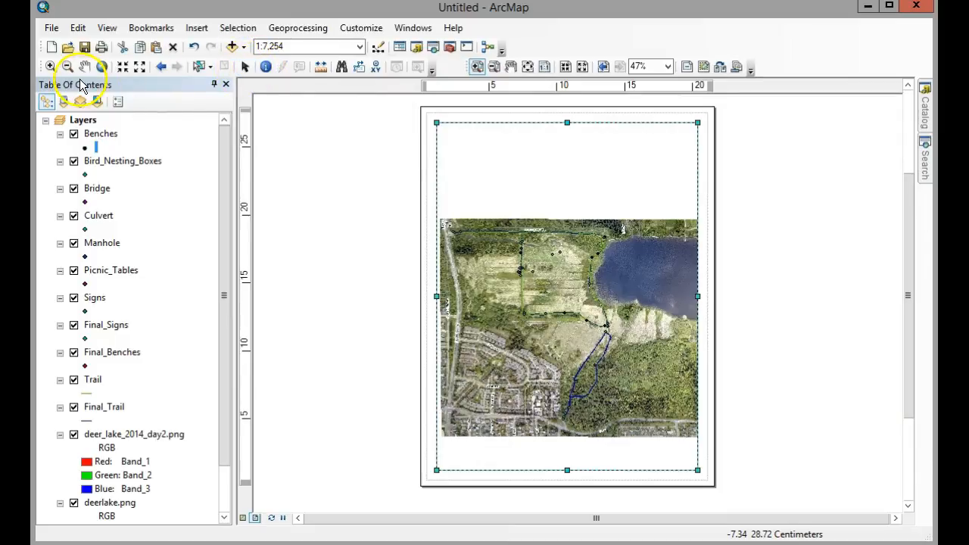
Shrink the map's data frame to about 17 cm wide and high and place it in the upper part of the page.
left_click(245, 66)
left_click_drag(568, 122, 573, 219)
left_click_drag(585, 466, 578, 220)
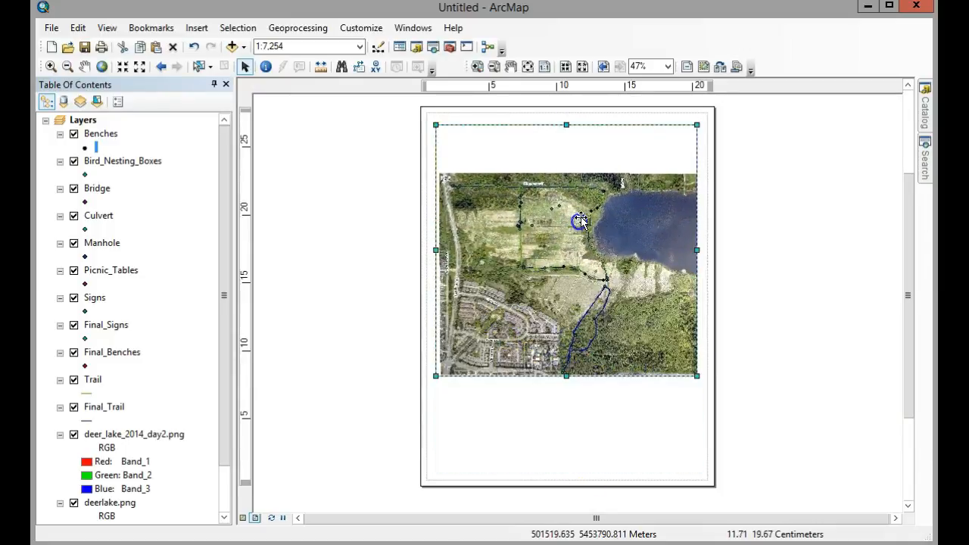
left_click_drag(436, 125, 462, 150)
left_click_drag(564, 251, 545, 219)
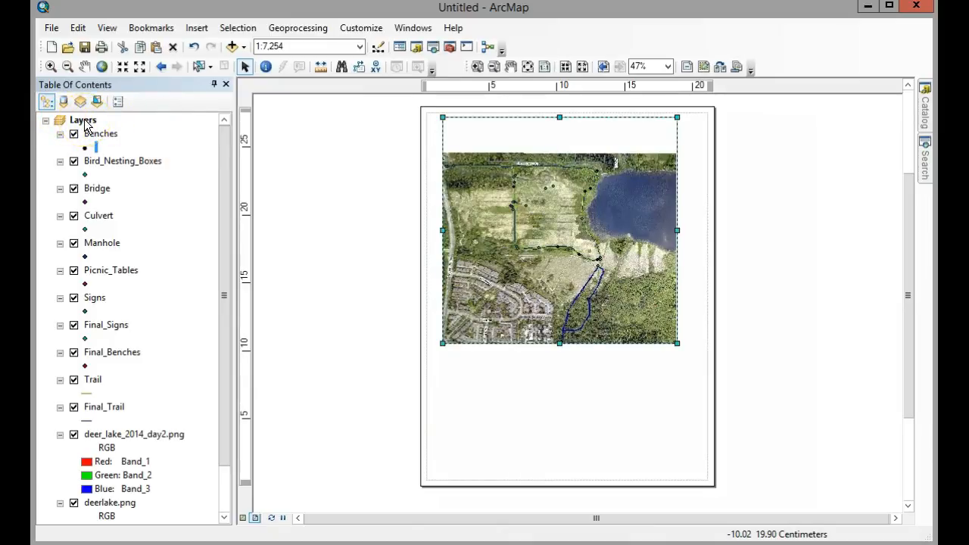
Insert a second, empty data frame into the page layout.
left_click(101, 28)
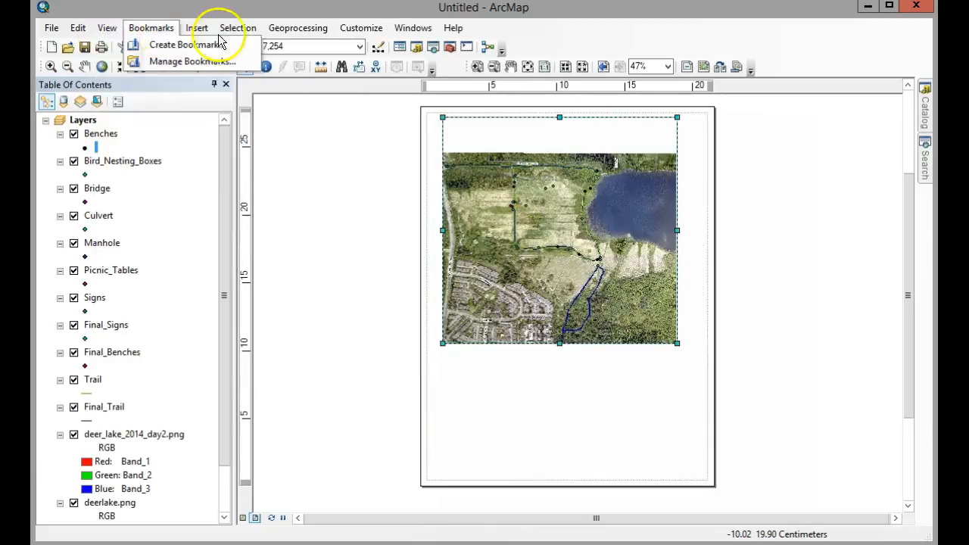
mouse_move(191, 31)
left_click(220, 44)
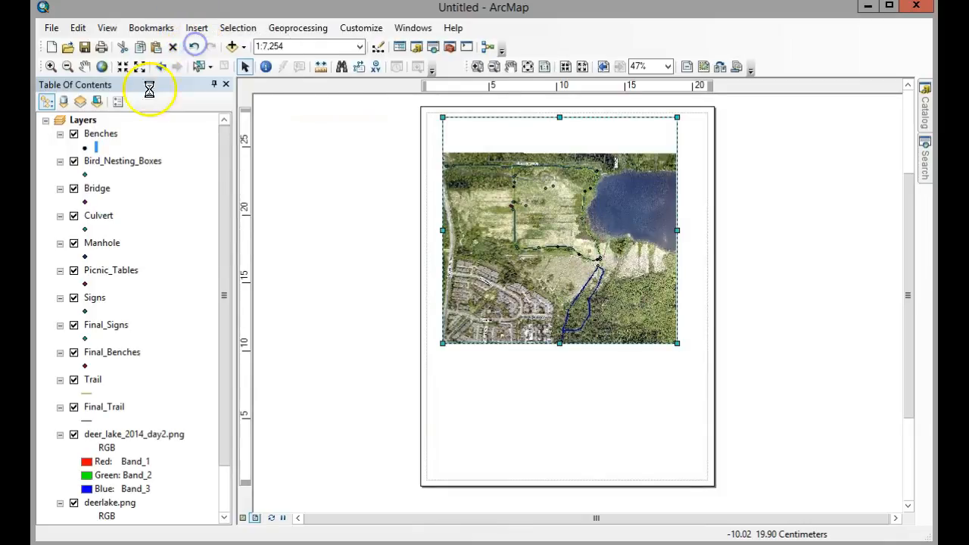
Rename the Layers data frame to Main.
left_click(83, 120)
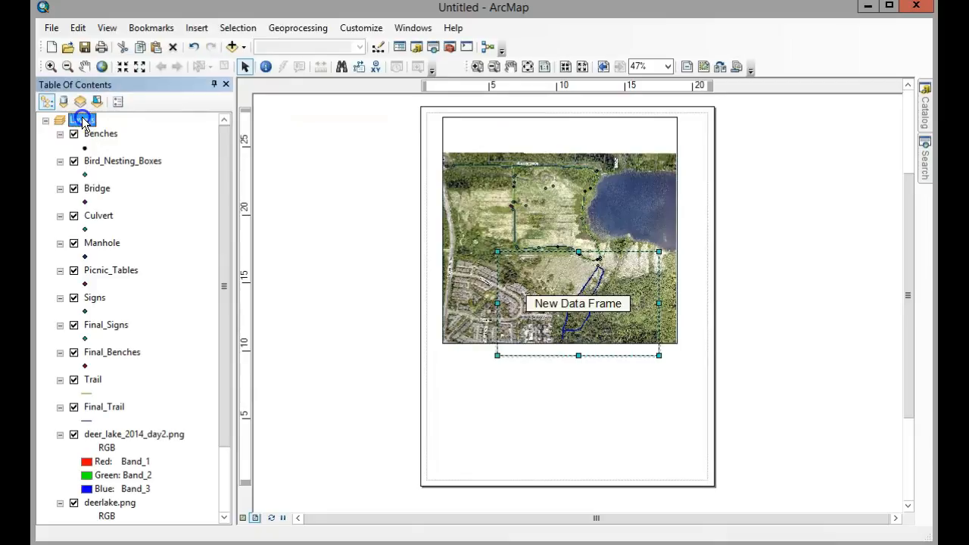
left_click(82, 118)
left_click(194, 134)
Rename the new data frame to Inset and move it directly below the main map, aligned with its left edge.
left_click_drag(223, 165, 225, 288)
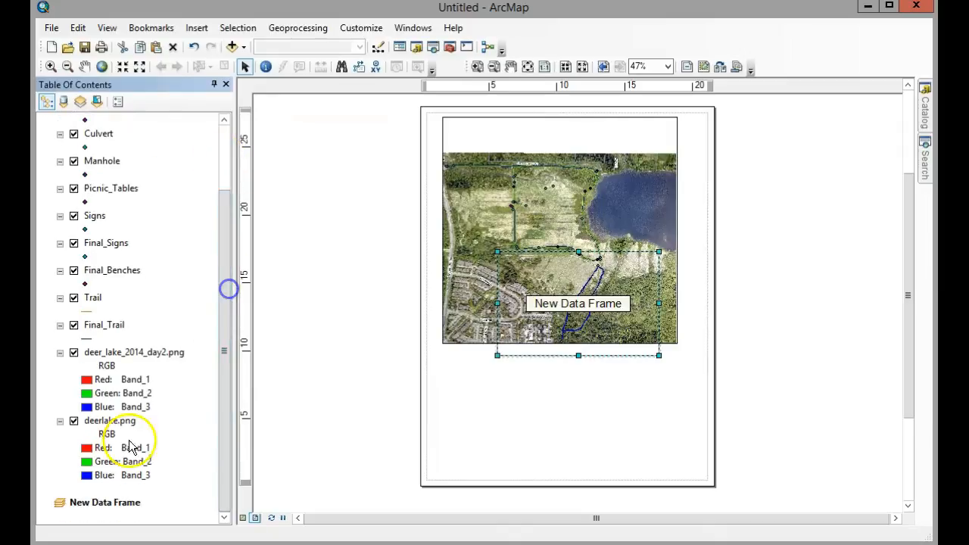
left_click(94, 506)
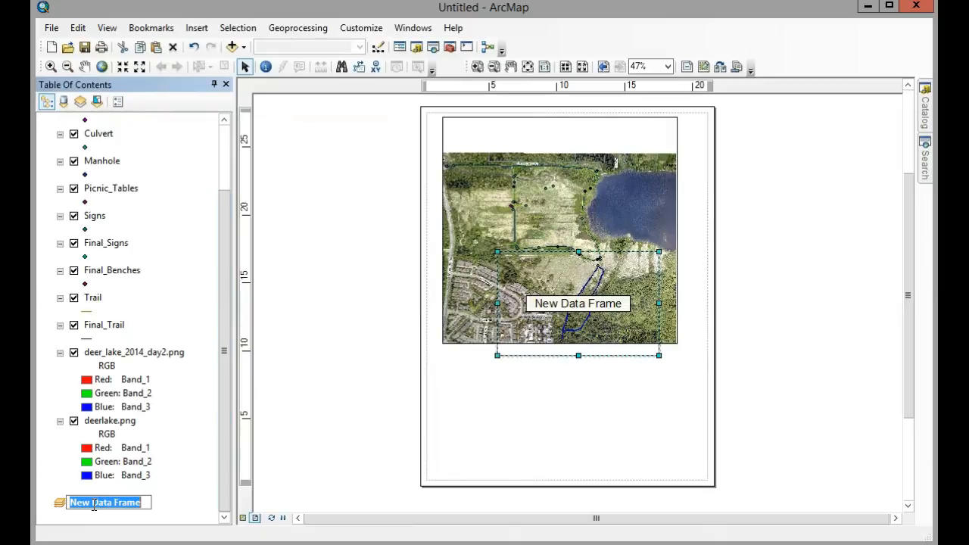
left_click(169, 503)
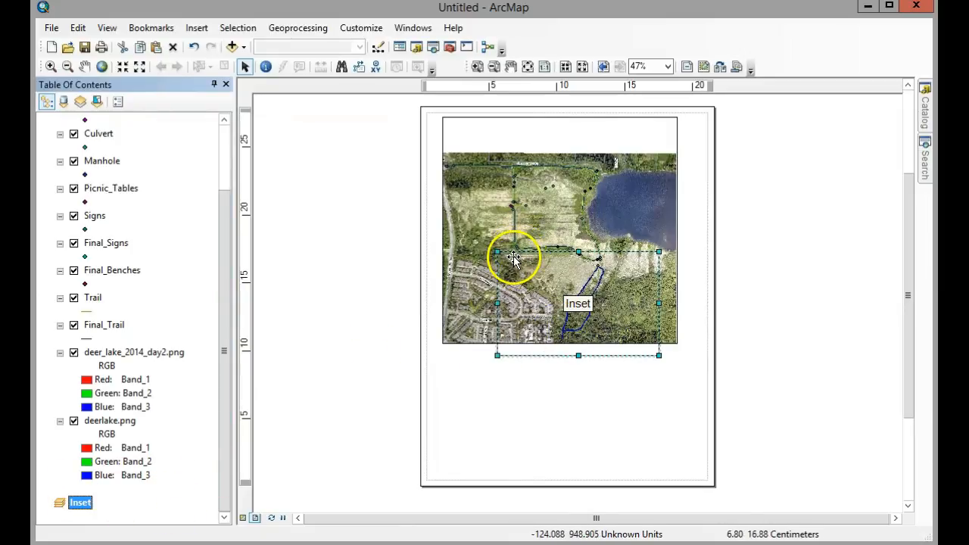
left_click_drag(515, 258, 461, 358)
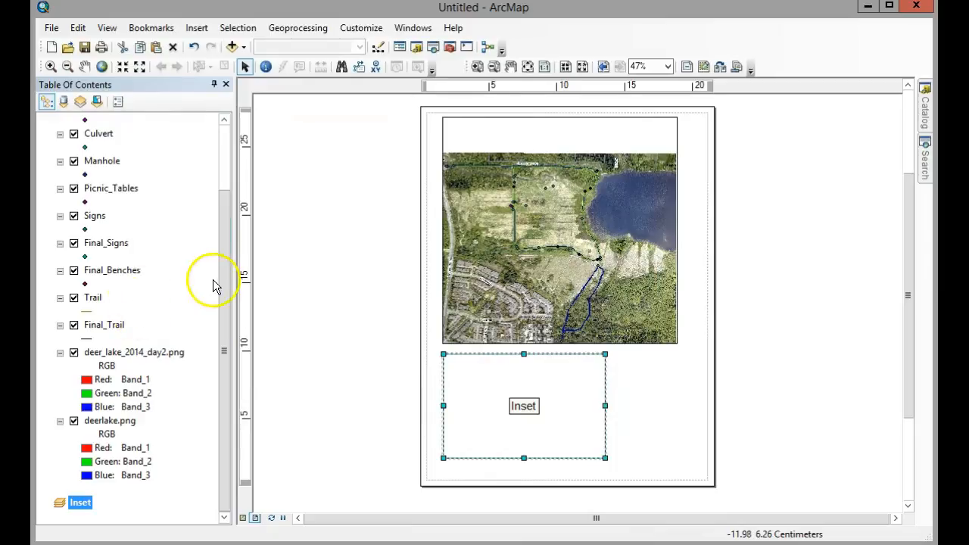
Copy all vector layers from Benches through Final_Trail from the Main data frame into the Inset data frame.
left_click_drag(221, 303, 219, 207)
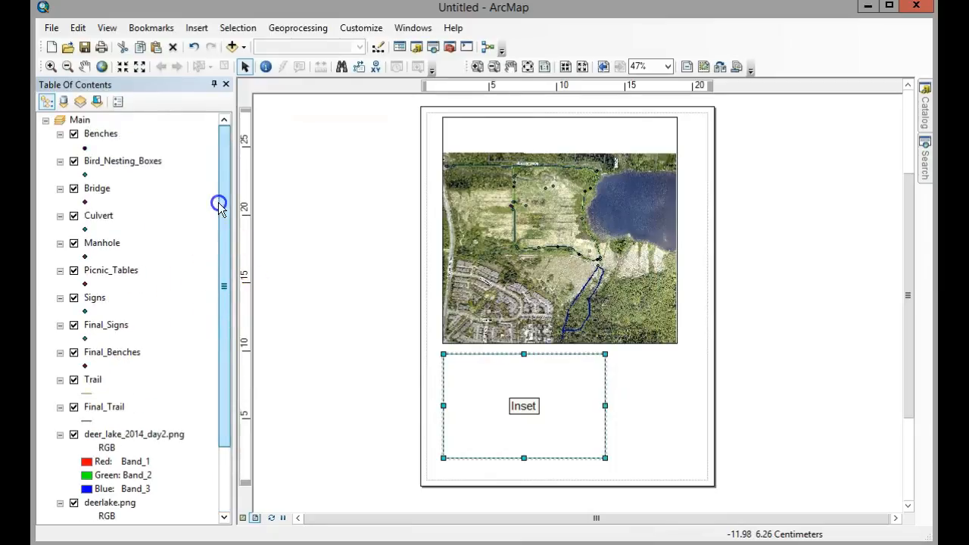
left_click(110, 133)
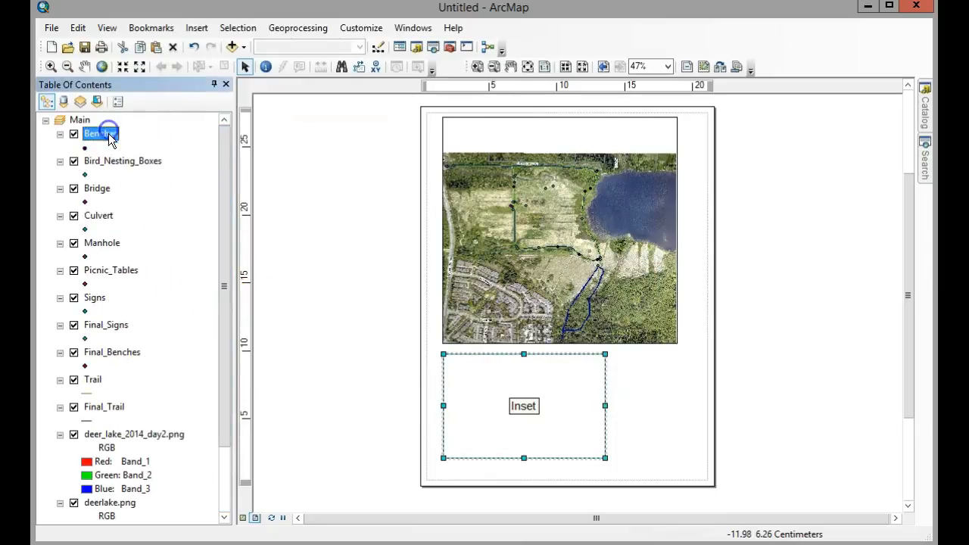
left_click(108, 415, "shift")
mouse_move(104, 412)
left_mouse_down()
mouse_move(126, 277)
mouse_move(119, 243)
mouse_move(93, 419)
mouse_move(108, 526)
mouse_move(104, 509)
left_mouse_up()
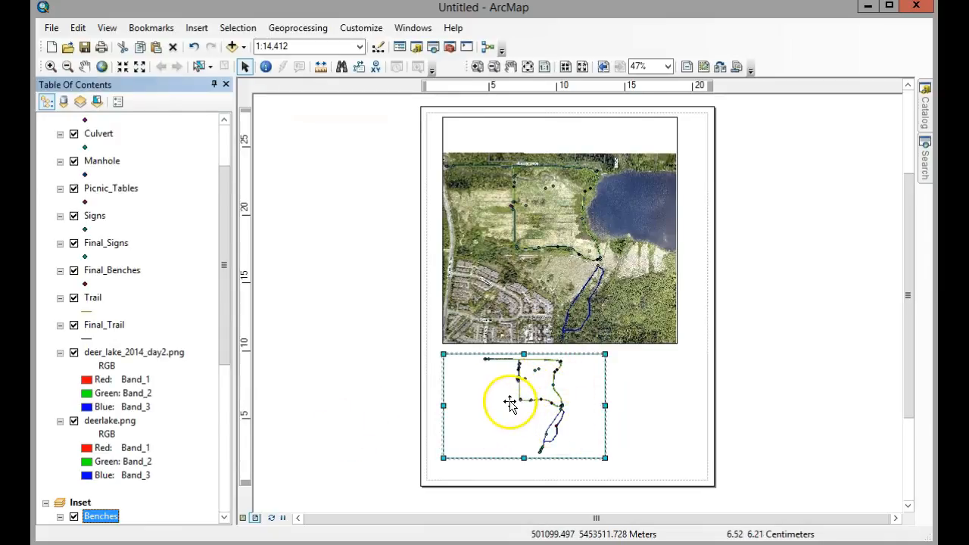
Zoom the inset data frame's map in on the clustered points along the western north–south trail section.
scroll(511, 403, "up", 3)
scroll(511, 403, "down", 3)
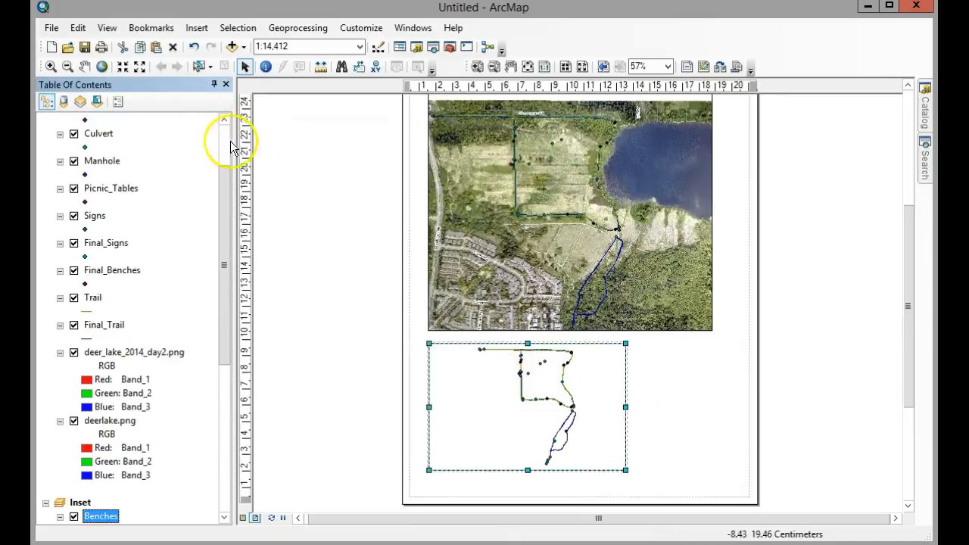
left_click(50, 67)
scroll(545, 388, "down", 1)
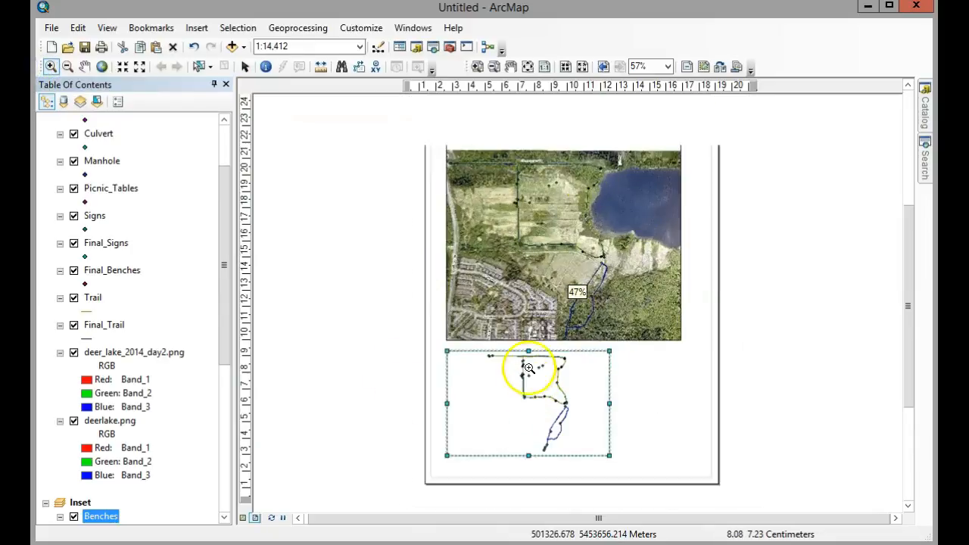
left_click(478, 67)
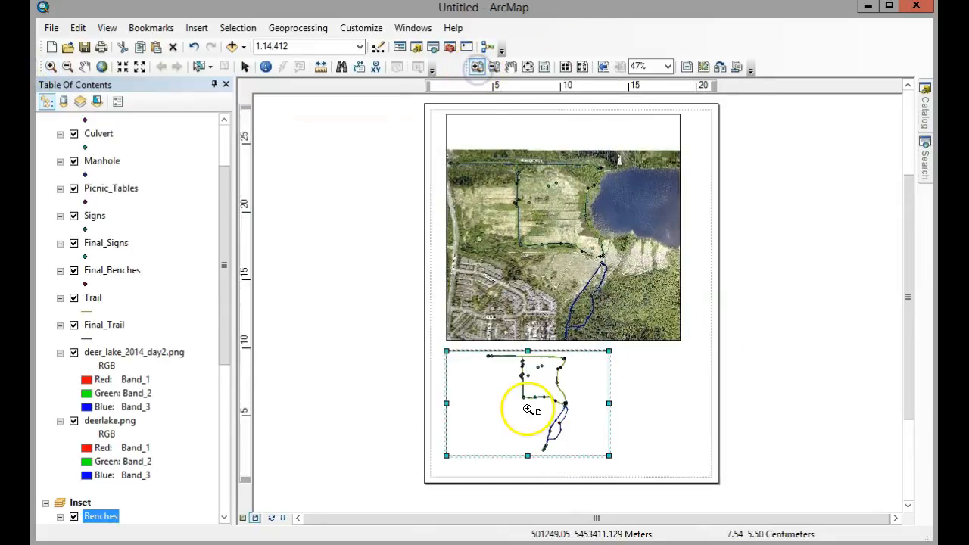
scroll(516, 407, "up", 3)
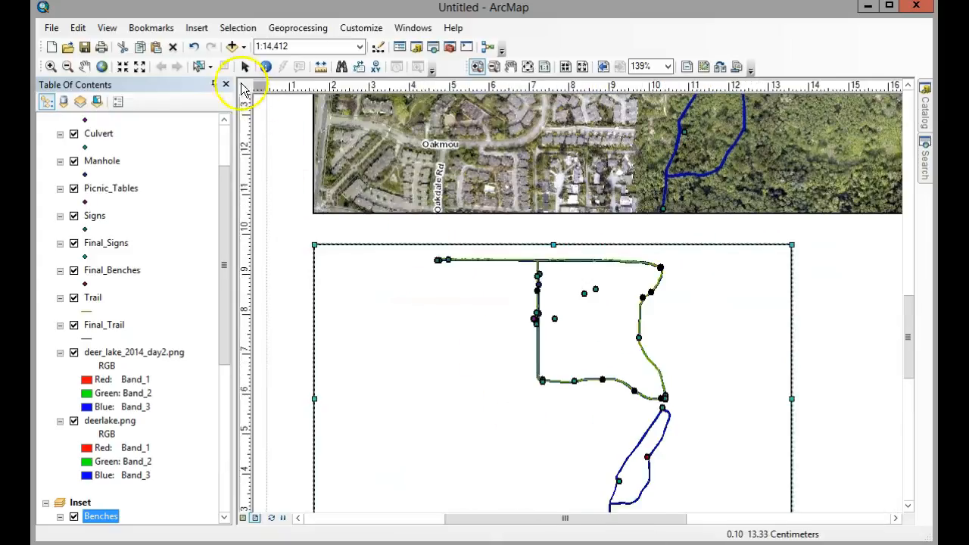
left_click(244, 66)
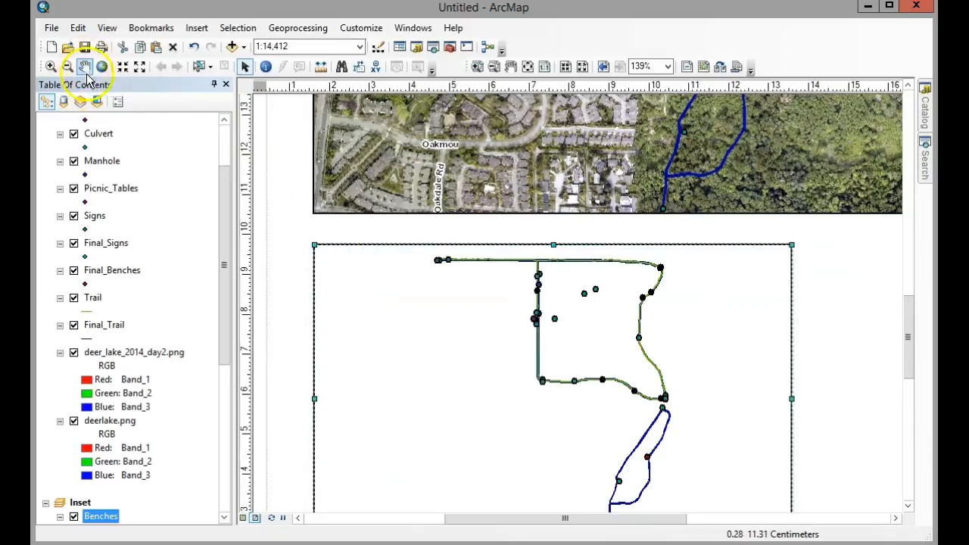
left_click(50, 67)
left_click_drag(521, 303, 562, 337)
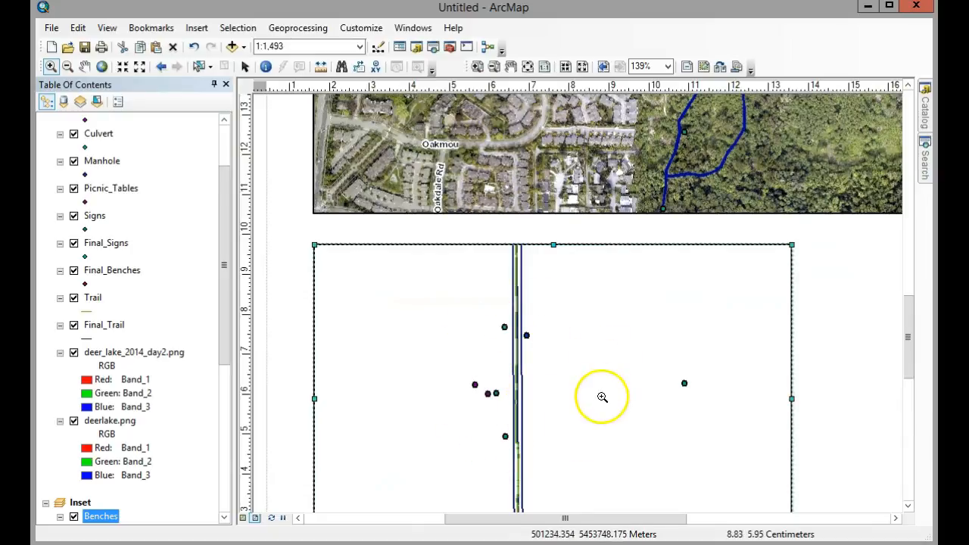
Insert a third data frame below the main map, beside the inset, and narrow the Inset frame so the two do not overlap.
left_click_drag(909, 367, 890, 307)
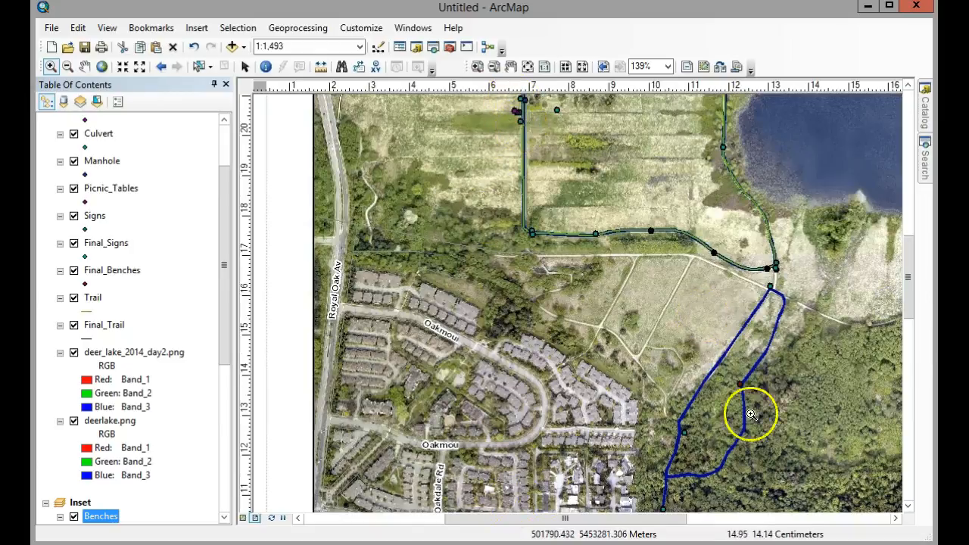
left_click_drag(915, 276, 904, 340)
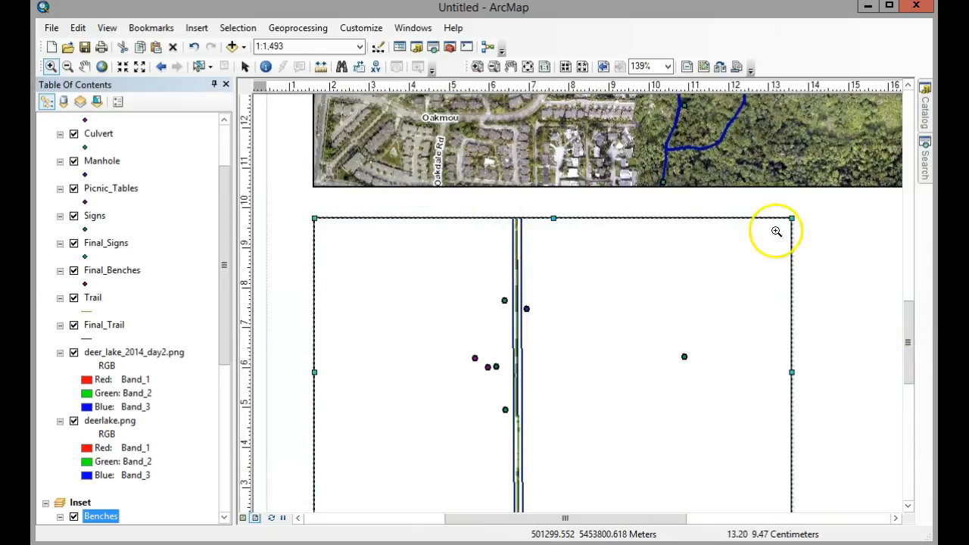
scroll(719, 268, "down", 3)
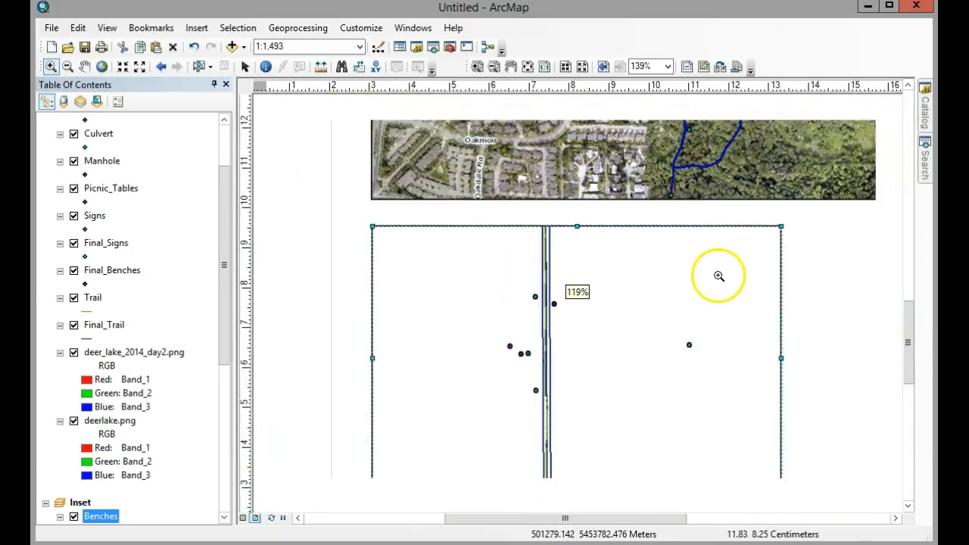
scroll(720, 274, "down", 3)
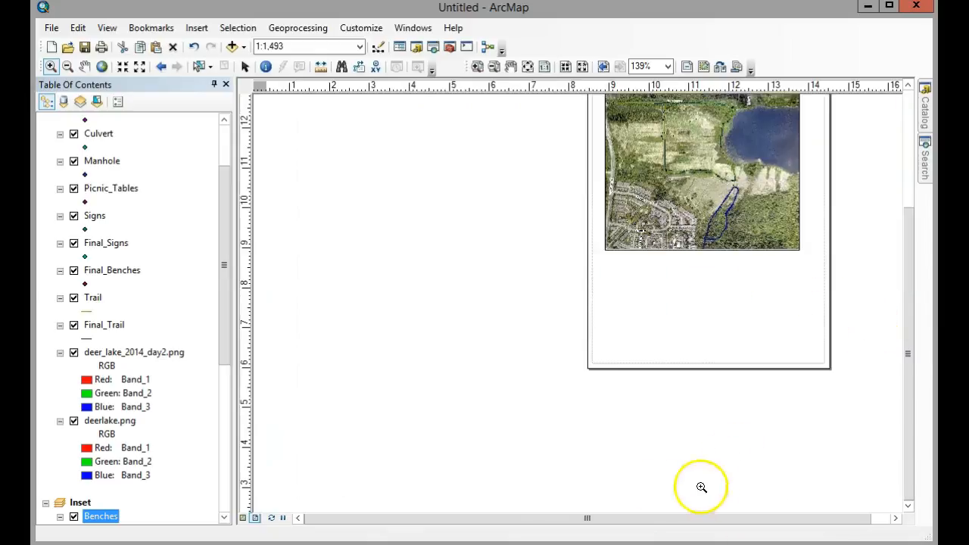
left_click_drag(594, 526, 604, 523)
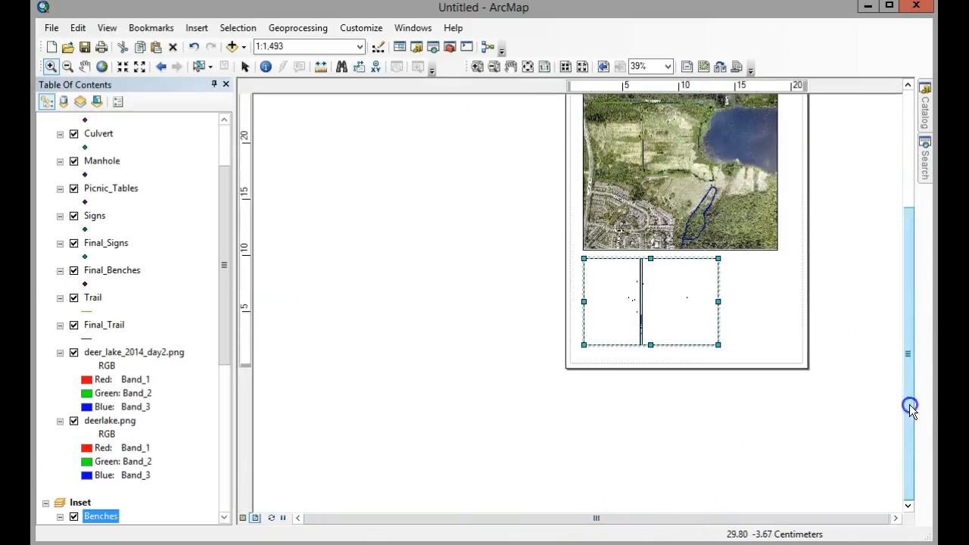
left_click_drag(909, 405, 903, 350)
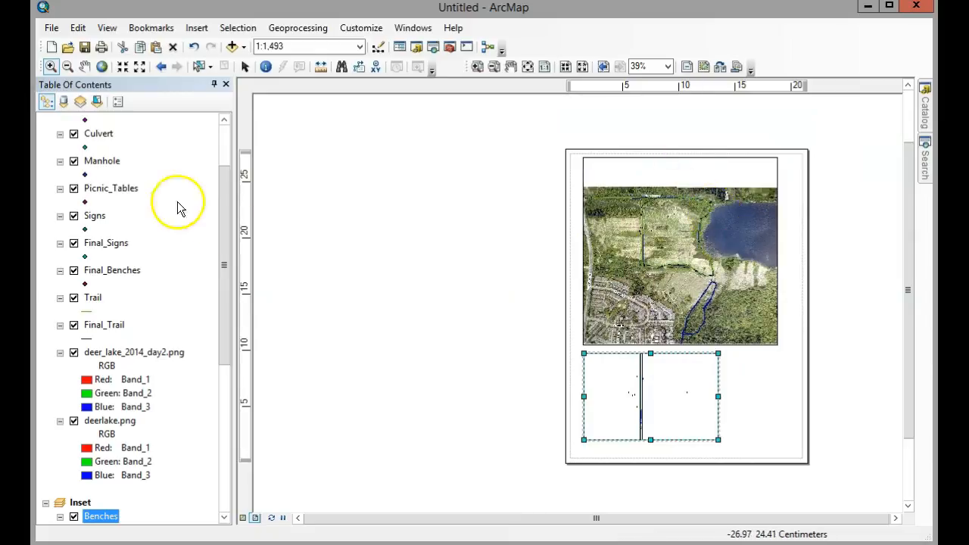
left_click(194, 29)
left_click(210, 46)
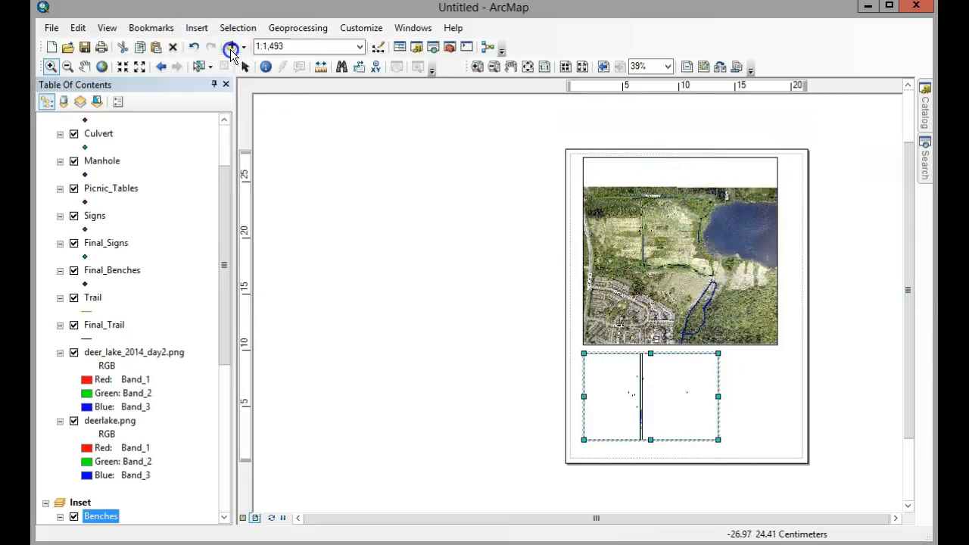
left_click_drag(509, 254, 729, 354)
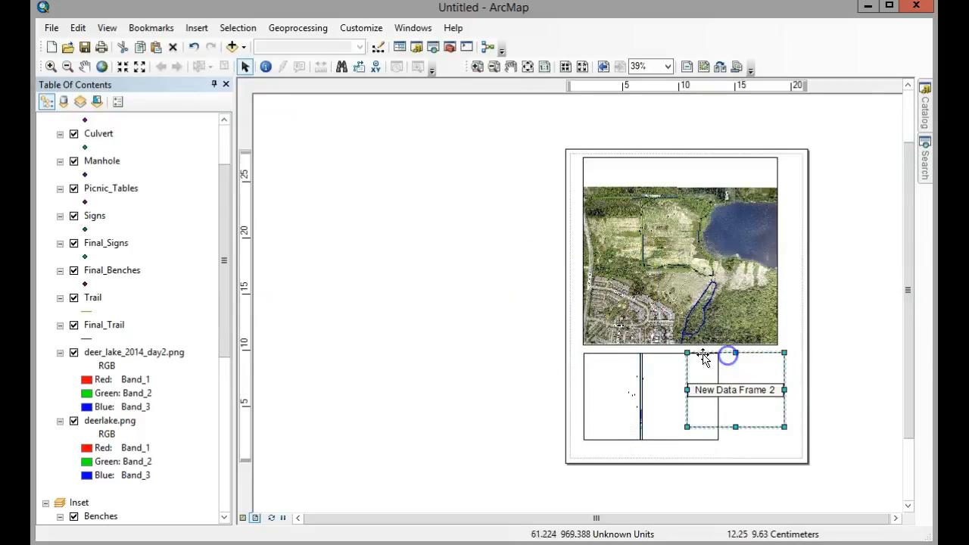
left_click(661, 387)
left_click_drag(718, 393, 676, 395)
Rename the Inset data frame to Operational.
left_click_drag(223, 288, 208, 447)
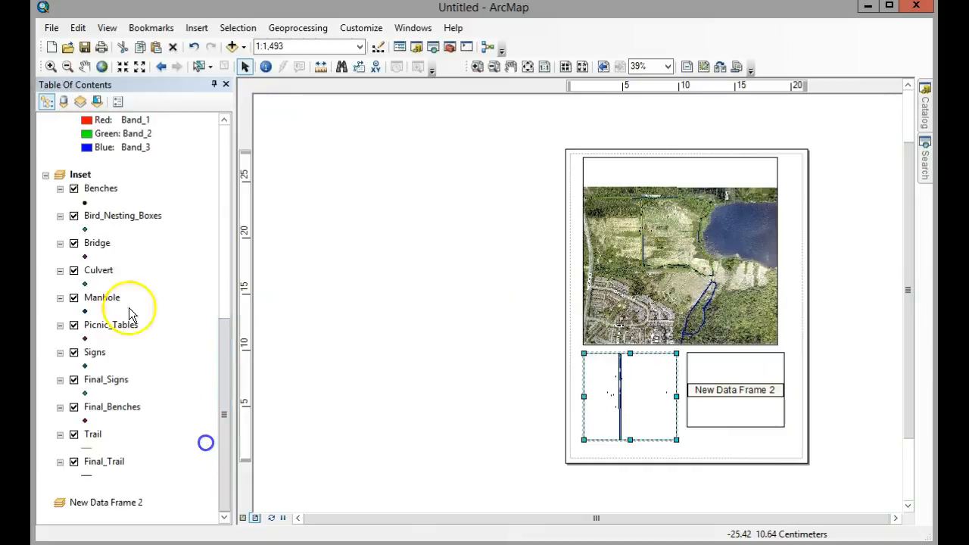
left_click(83, 171)
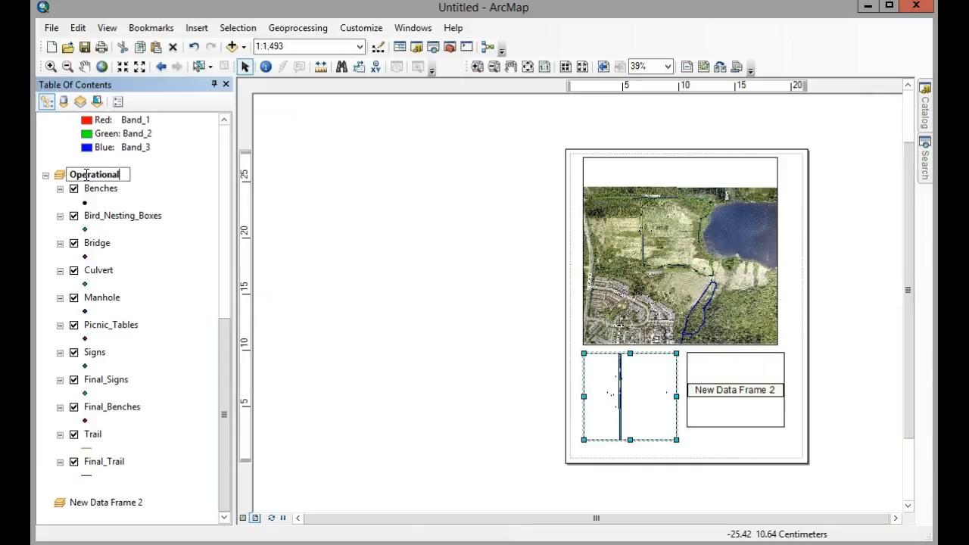
left_click(191, 175)
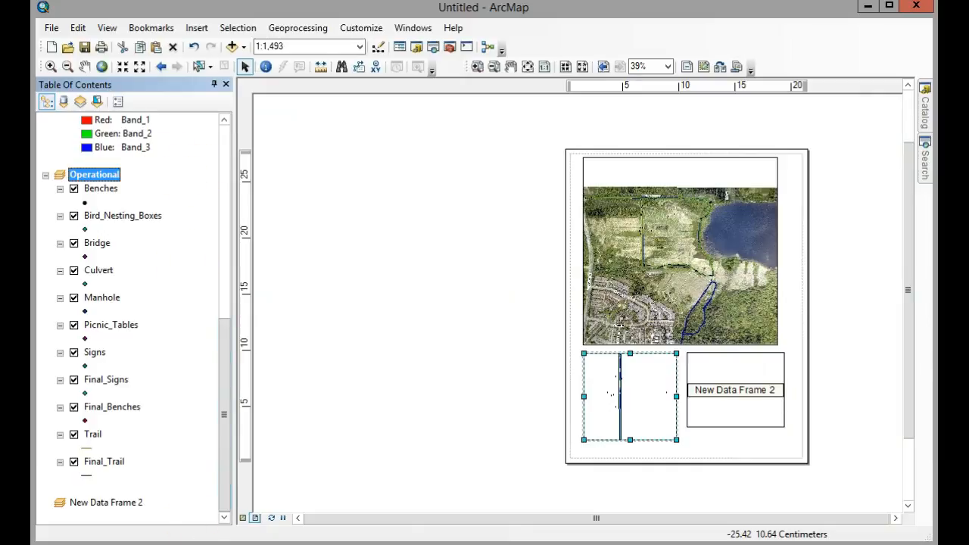
Rename the third, empty data frame to Danger Trees and select the main map frame on the page.
left_click(113, 504)
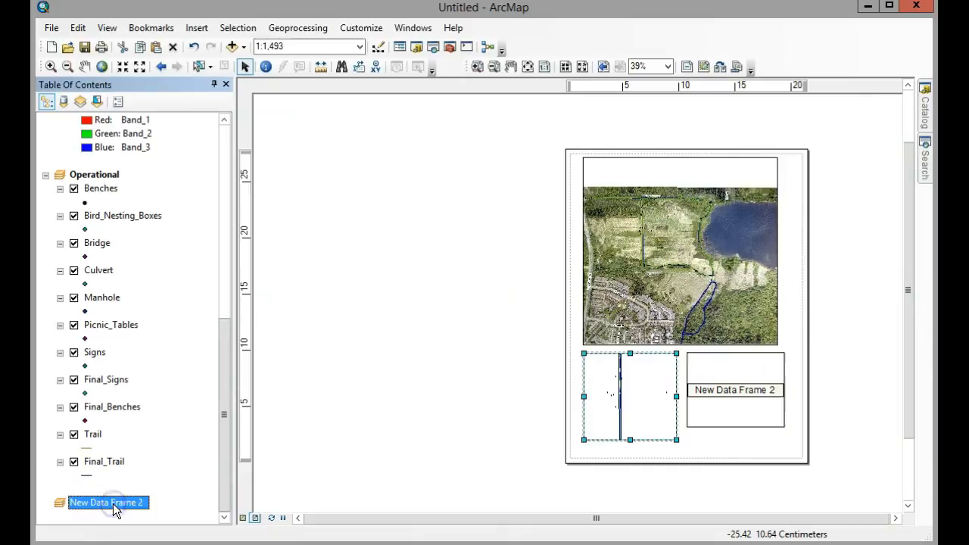
type("Danger Trees")
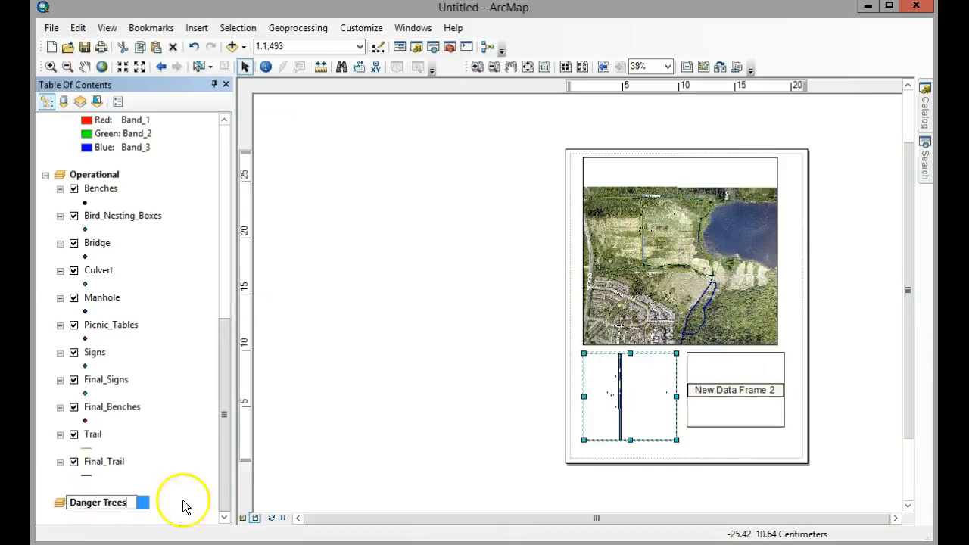
left_click(185, 505)
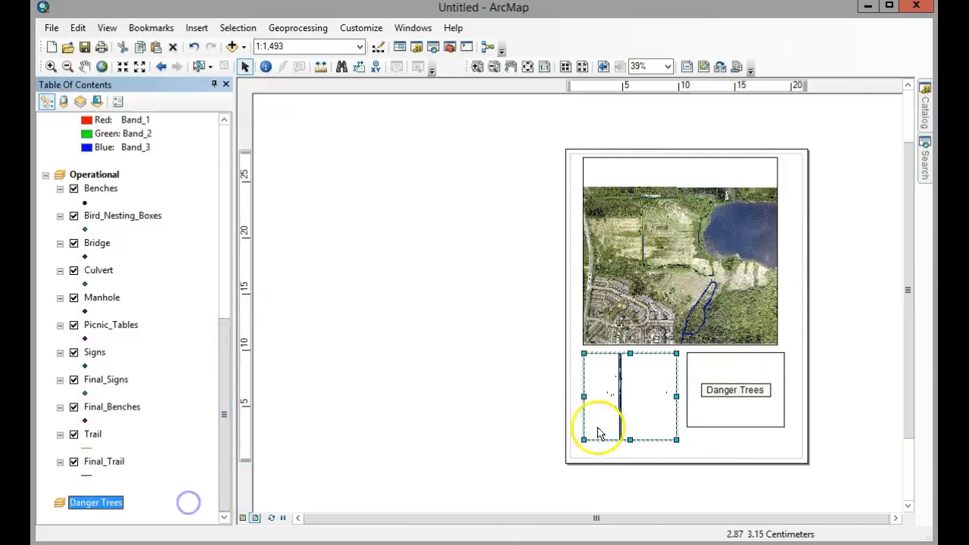
left_click(662, 305)
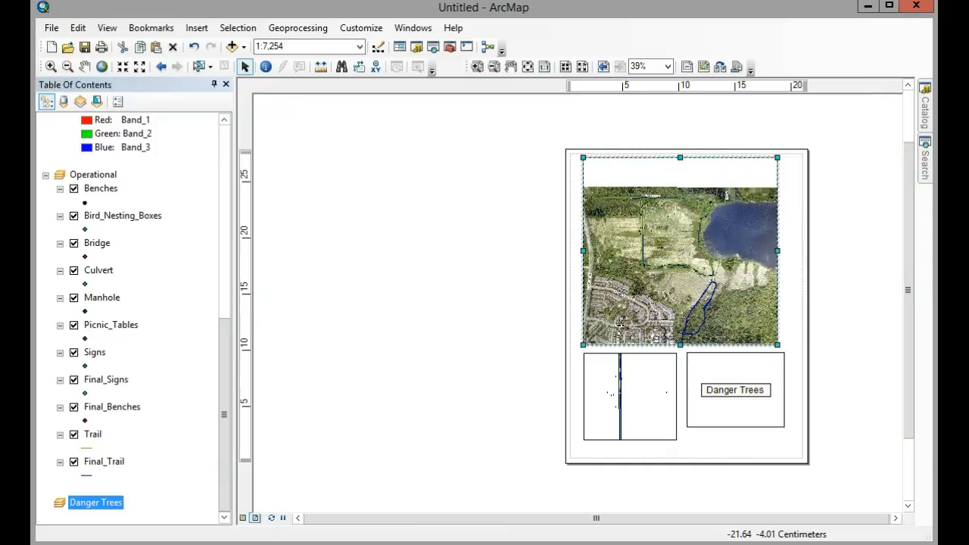
Switch to Chrome and examine how the Capilano-Pacific-Trail-MAP.pdf arranges its detailed park map, overview map, legend and scale bars.
mouse_move(126, 544)
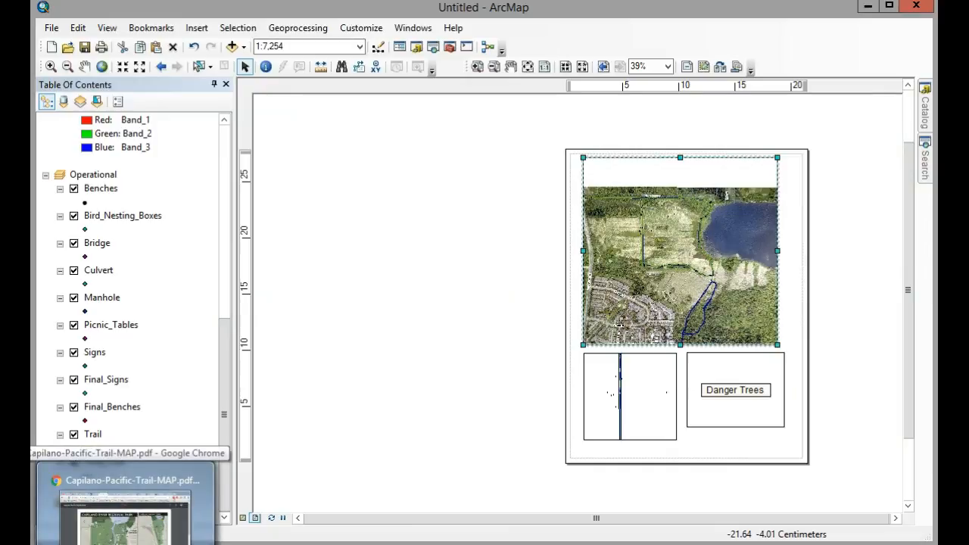
left_click(125, 508)
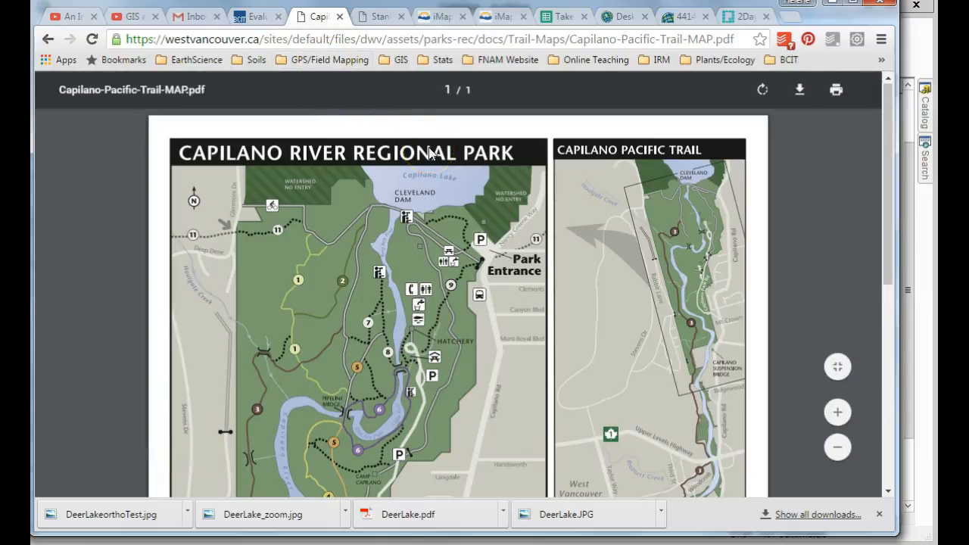
scroll(429, 152, "down", 2)
scroll(428, 153, "up", 2)
scroll(484, 216, "down", 3)
scroll(481, 225, "down", 3)
scroll(303, 228, "up", 3)
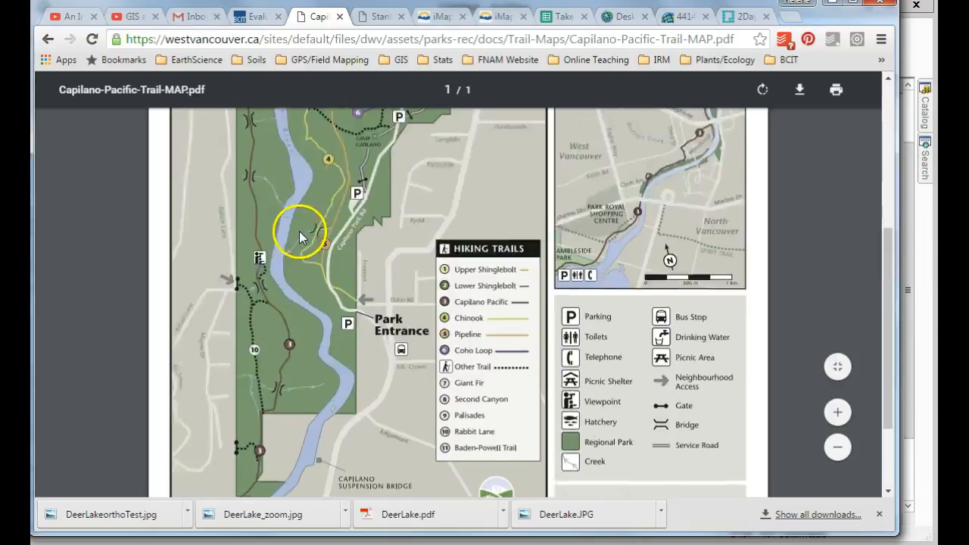
scroll(300, 228, "up", 3)
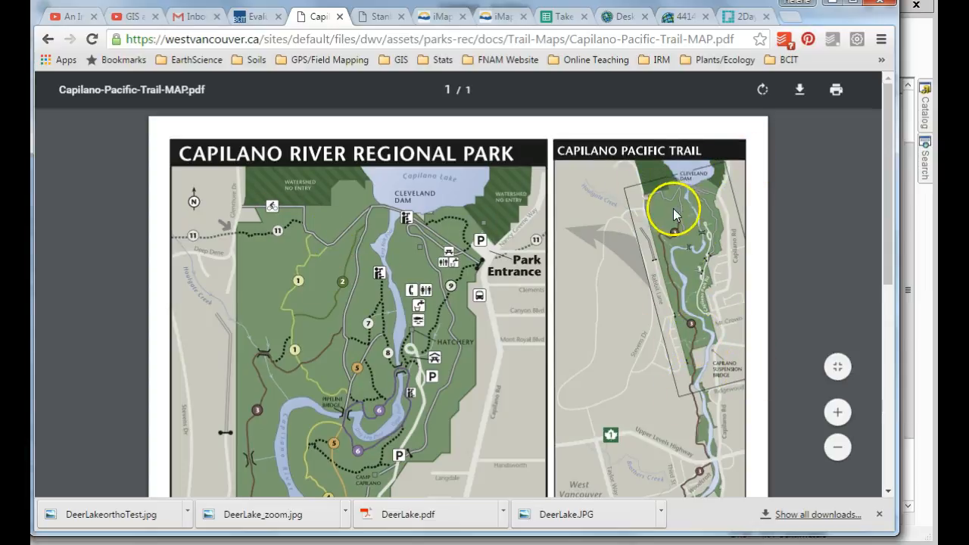
scroll(678, 216, "down", 2)
scroll(681, 225, "down", 1)
scroll(684, 227, "down", 1)
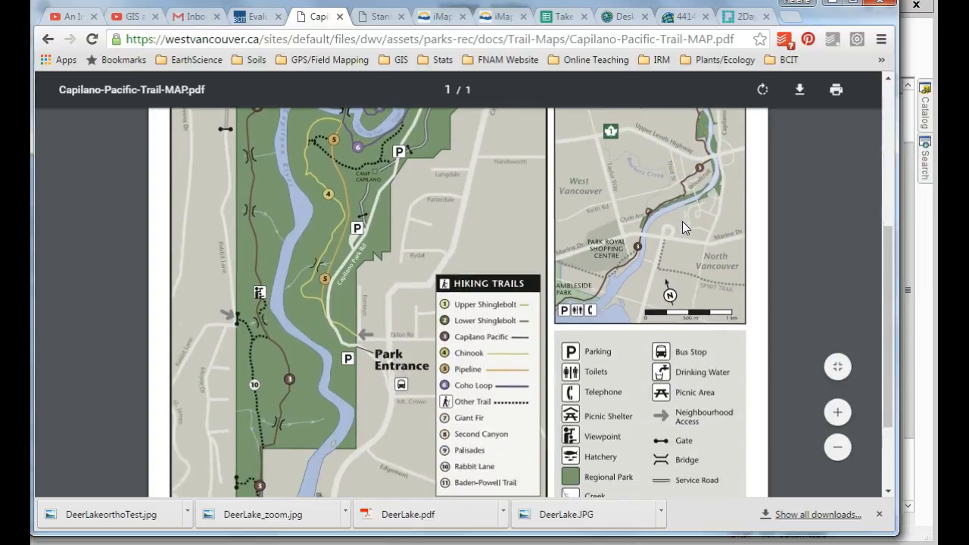
scroll(684, 227, "down", 2)
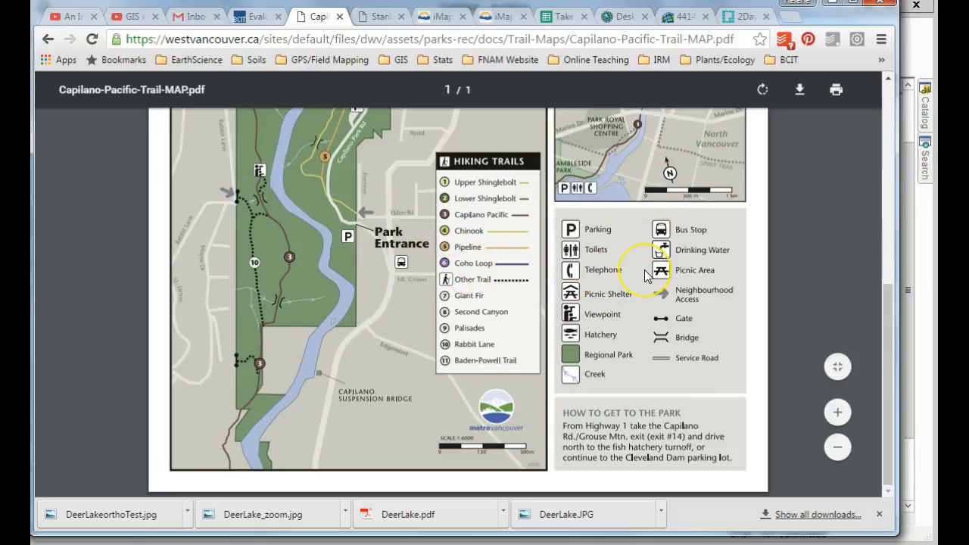
scroll(645, 270, "up", 5)
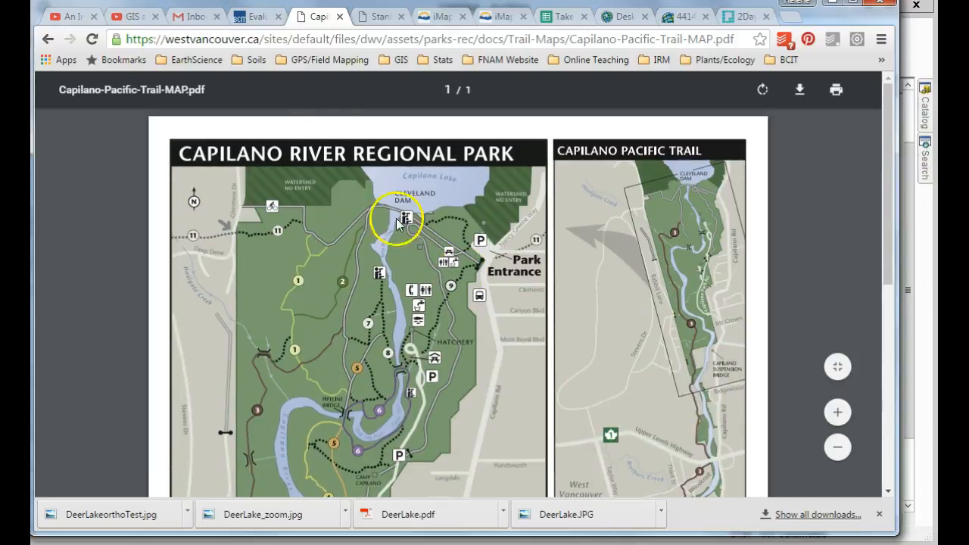
Open the Stanley Park map PDF and examine how insets A and B and the overview map relate to the main map.
left_click(370, 17)
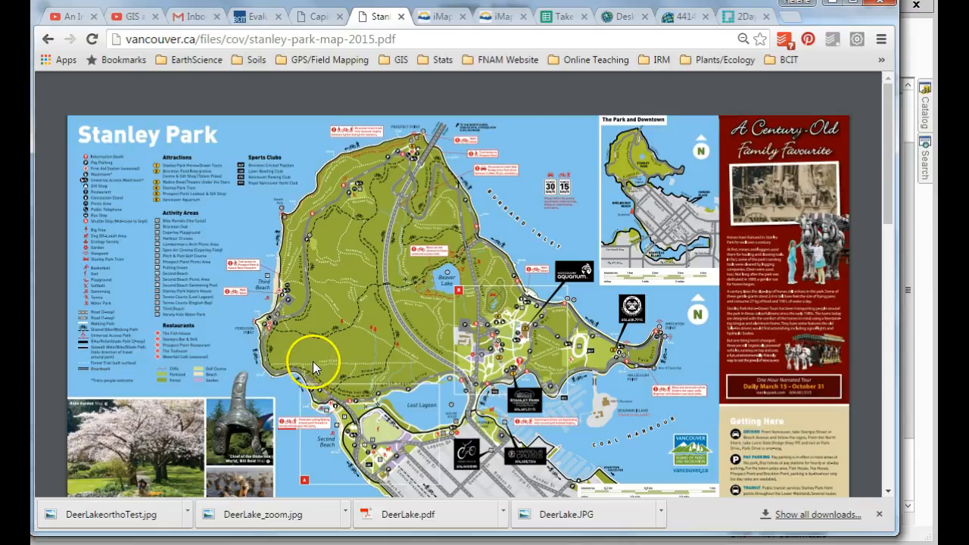
scroll(313, 362, "down", 4)
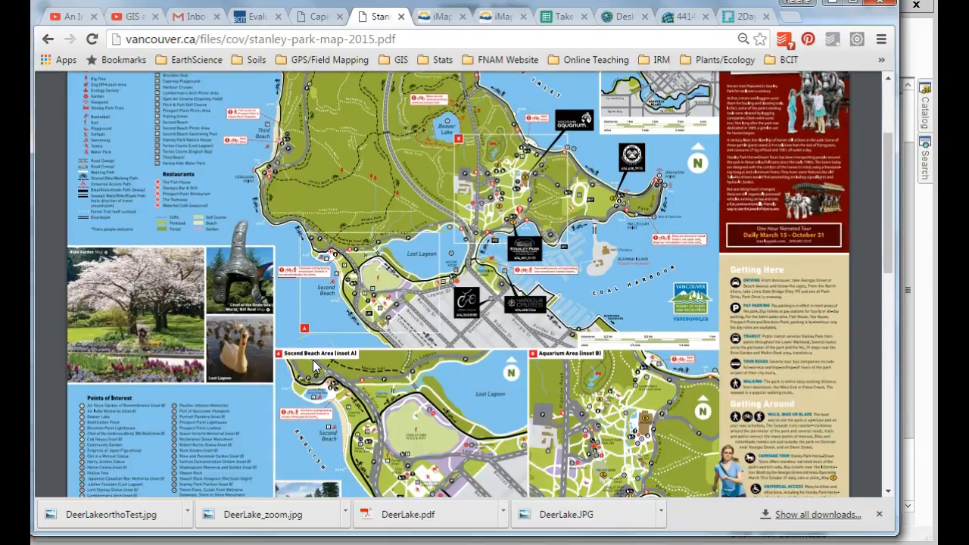
scroll(313, 366, "down", 2)
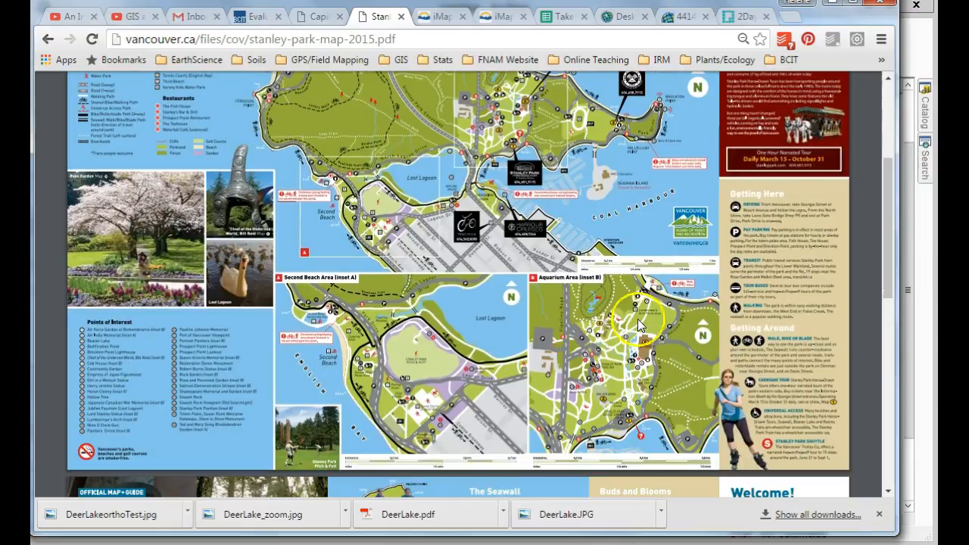
scroll(579, 350, "up", 2)
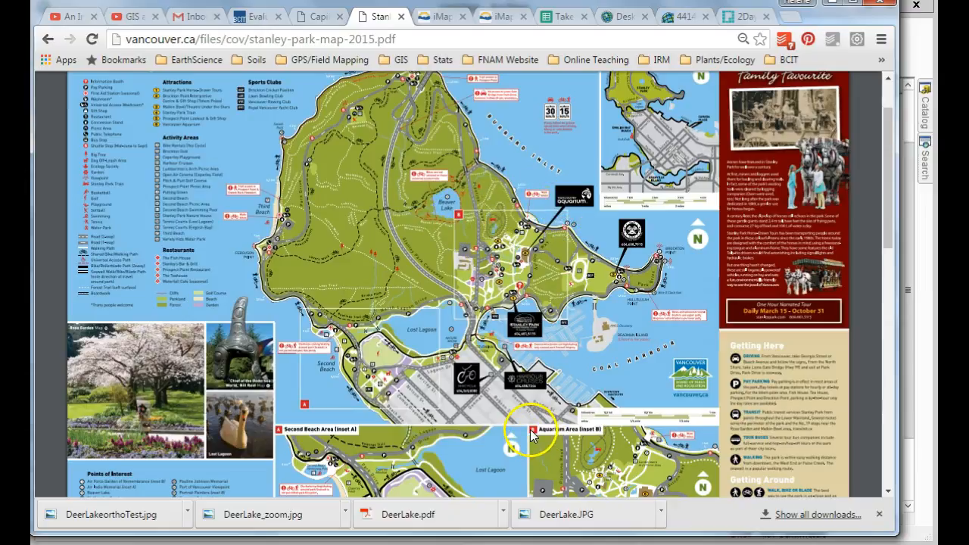
scroll(499, 307, "up", 1)
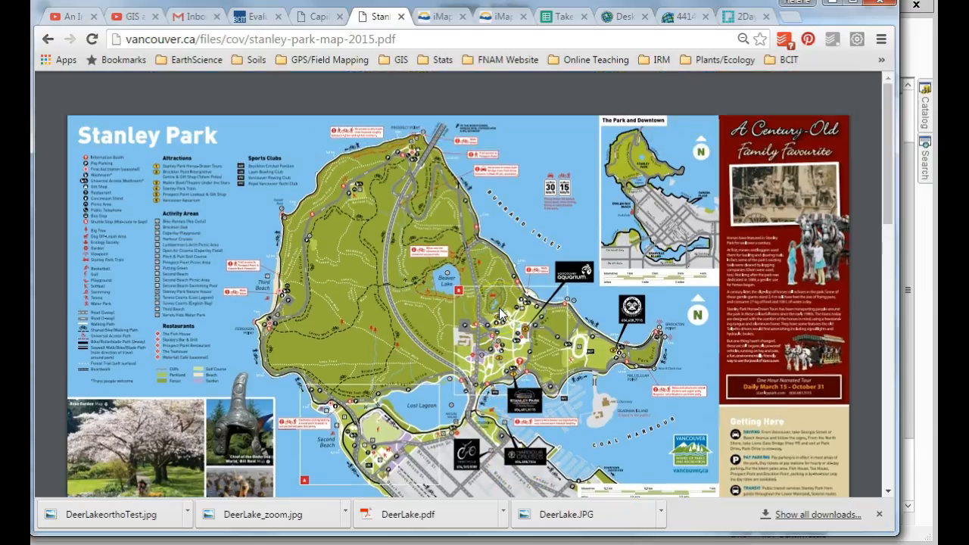